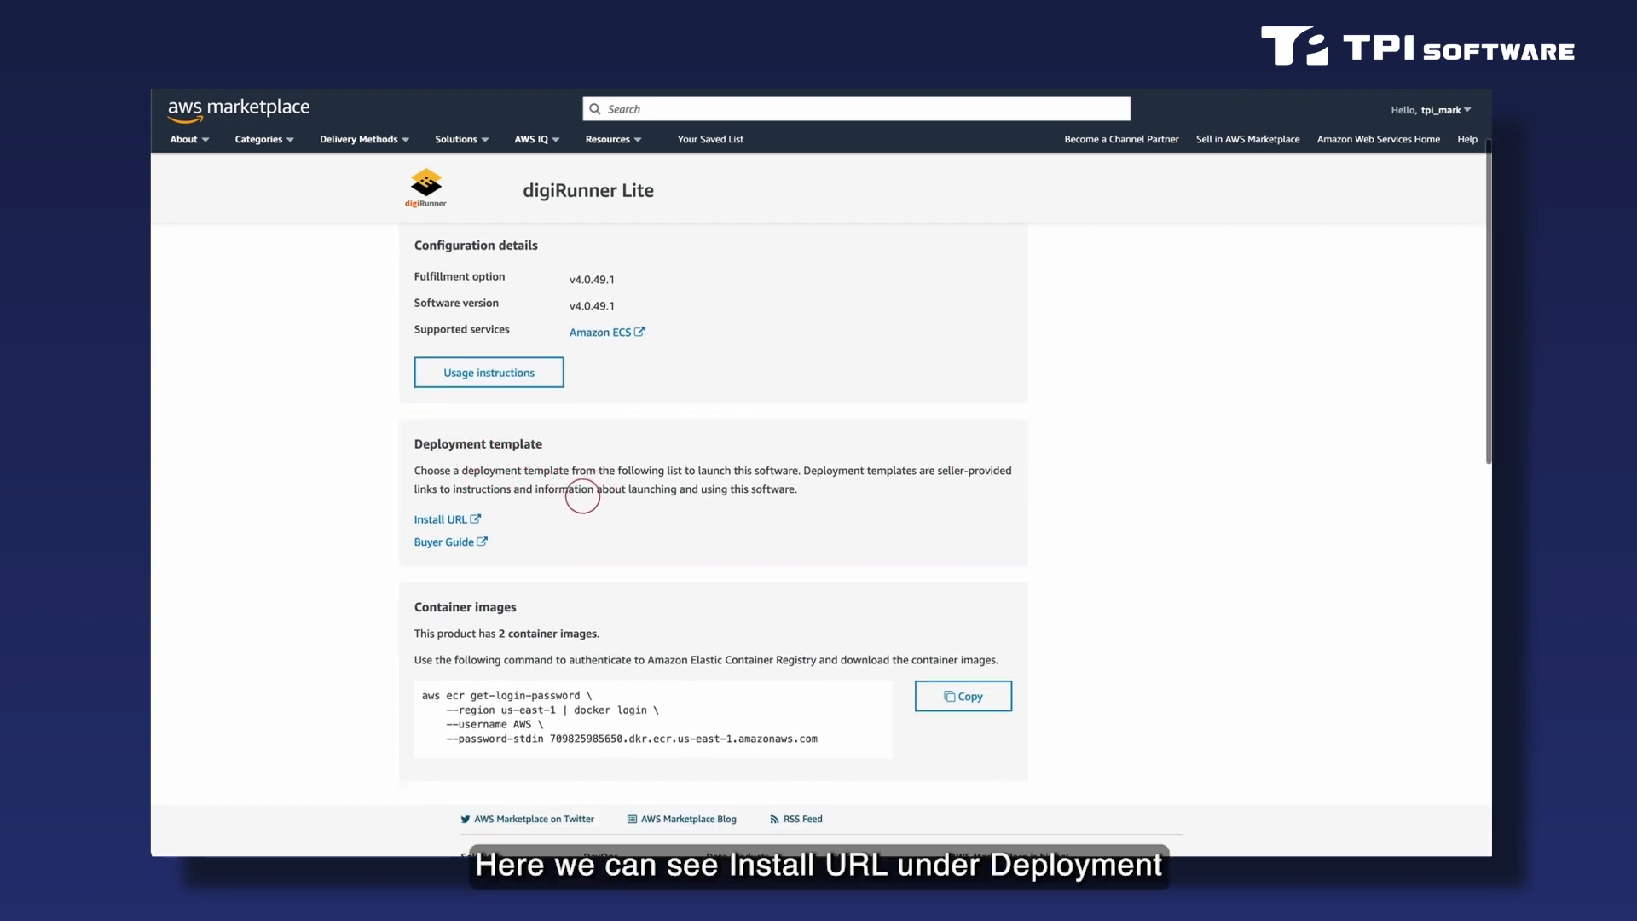
- Launch the digiRunner Lite deployment template from its Install URL and choose the digirunner.click hosted zone as the domain
{"action": "left_click", "coordinate": [465, 519]}
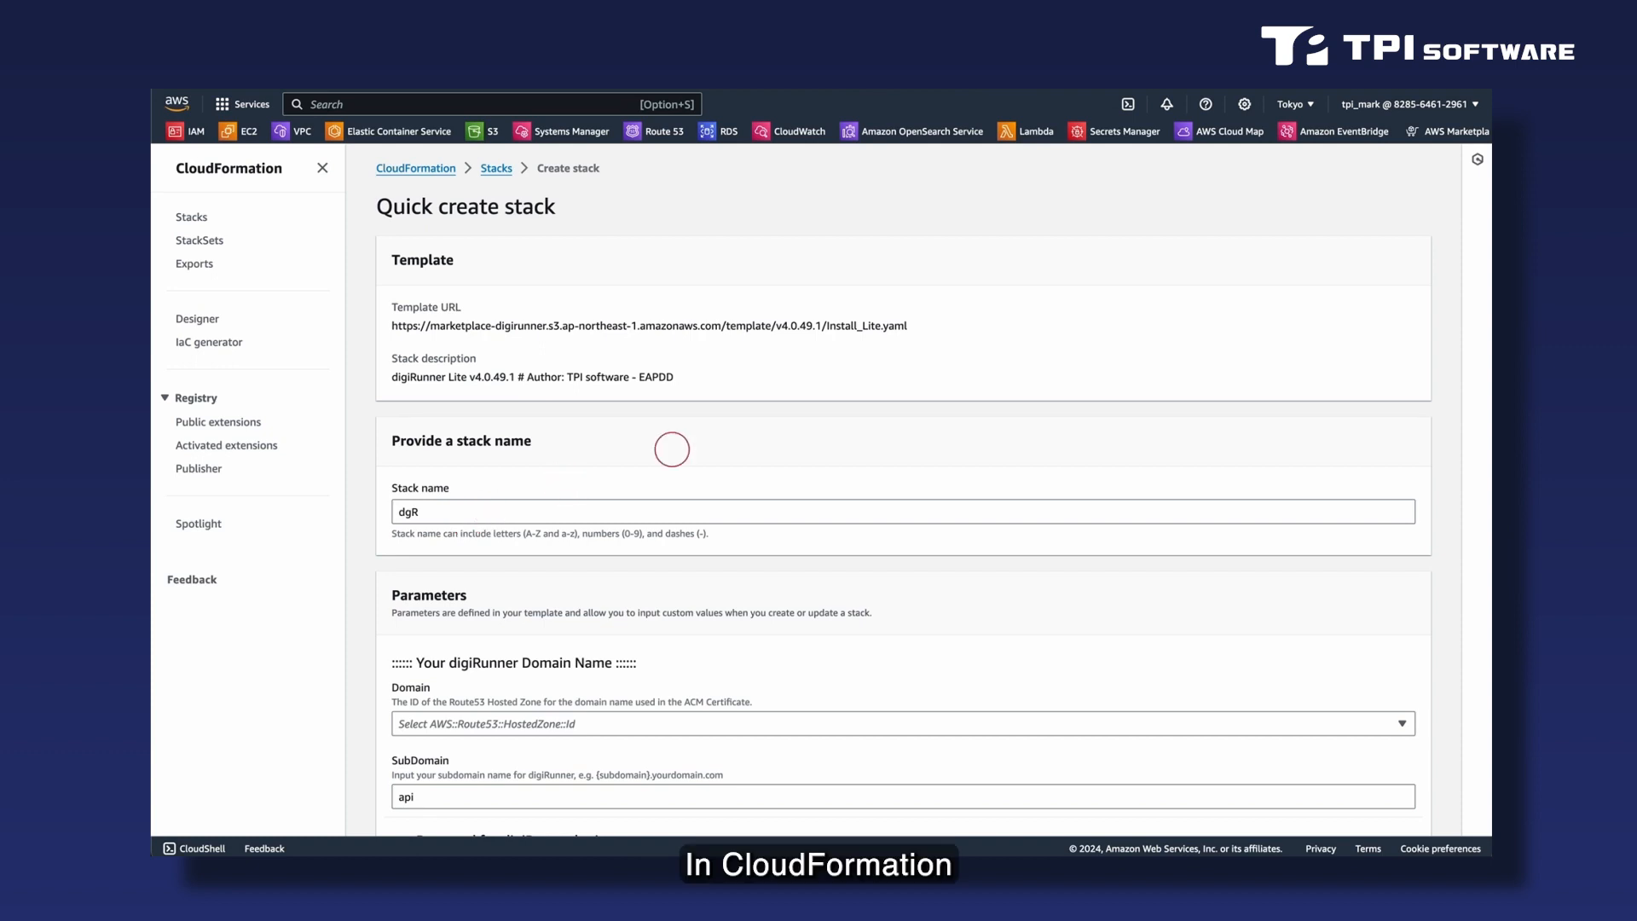
{"action": "scroll", "coordinate": [697, 445], "scroll_direction": "down", "scroll_amount": 1}
{"action": "scroll", "coordinate": [697, 445], "scroll_direction": "down", "scroll_amount": 2}
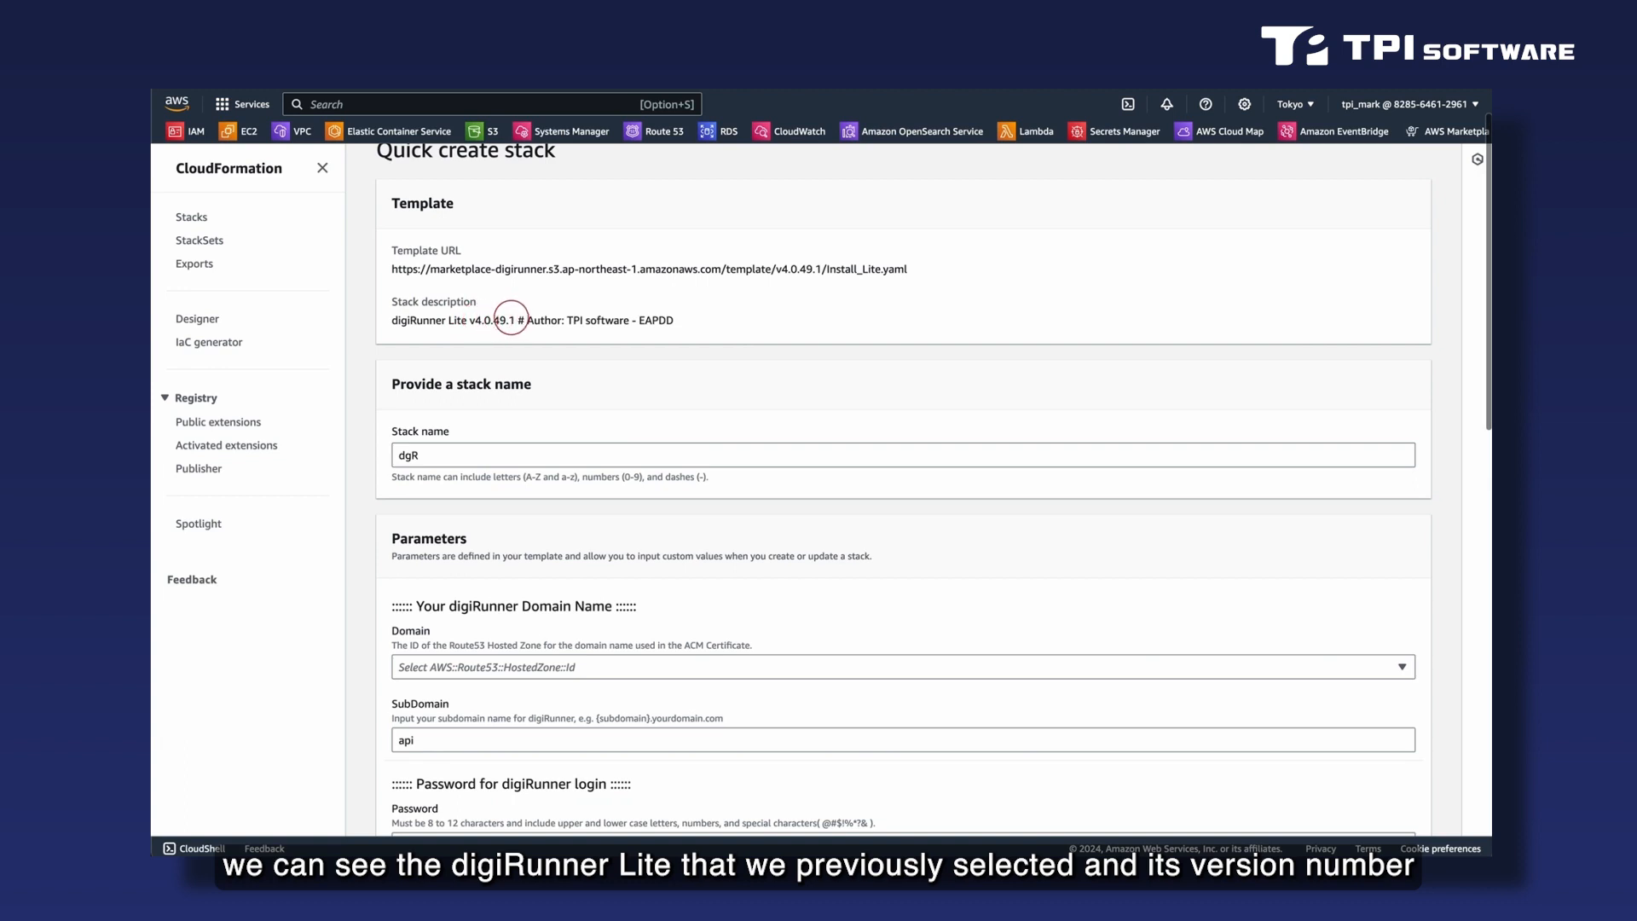
{"action": "scroll", "coordinate": [693, 386], "scroll_direction": "down", "scroll_amount": 1}
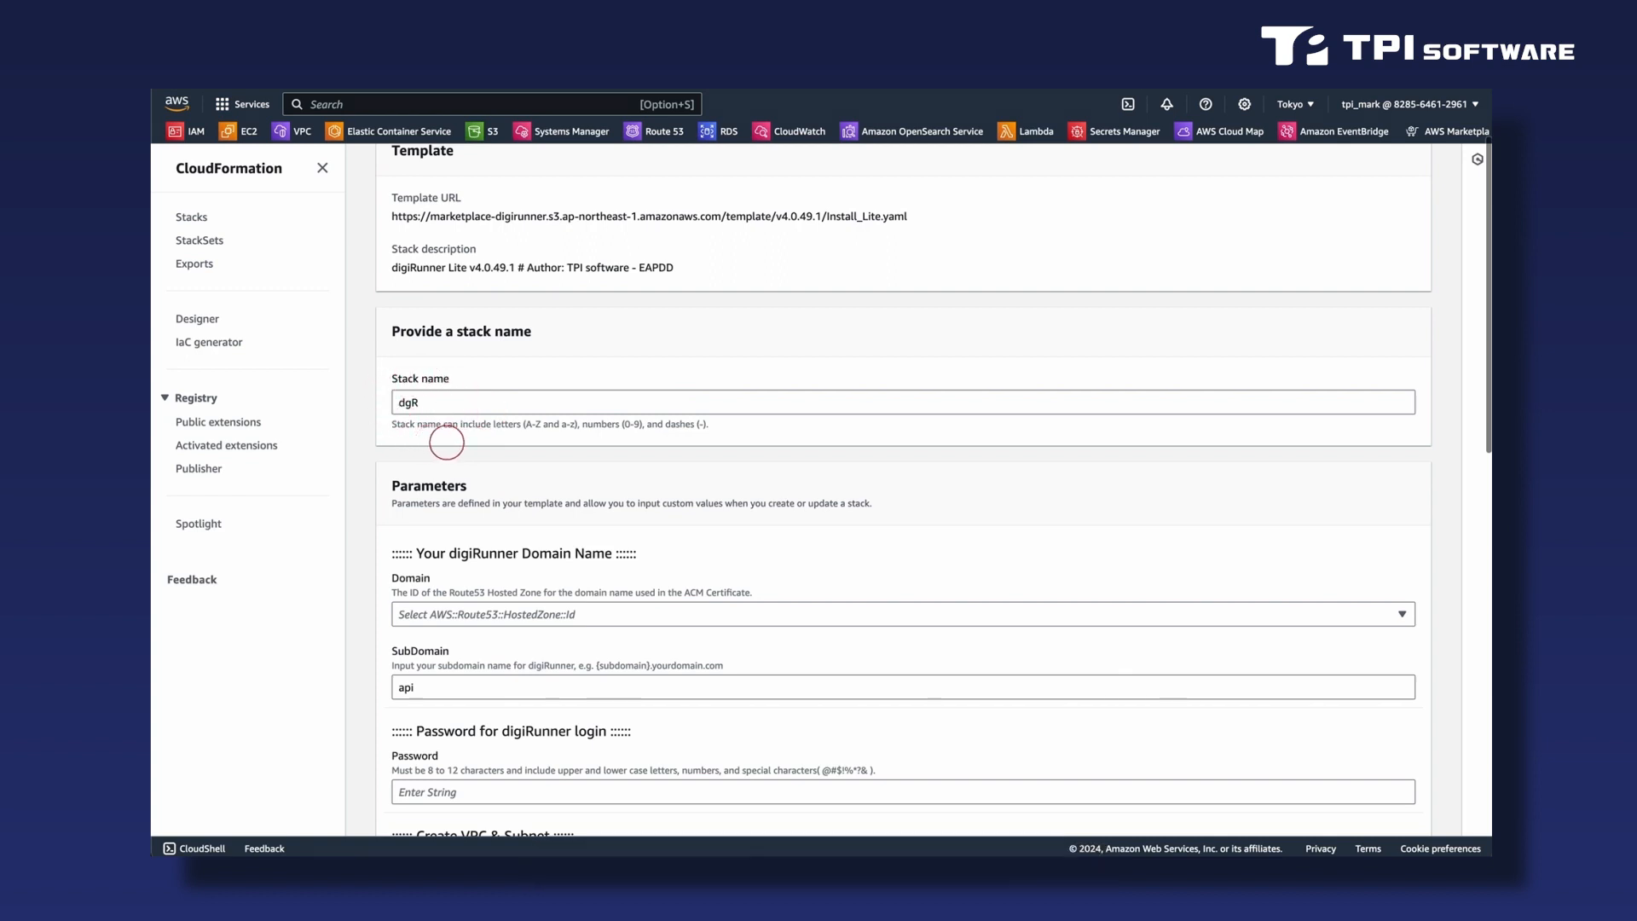
{"action": "scroll", "coordinate": [473, 444], "scroll_direction": "down", "scroll_amount": 3}
{"action": "scroll", "coordinate": [479, 444], "scroll_direction": "down", "scroll_amount": 3}
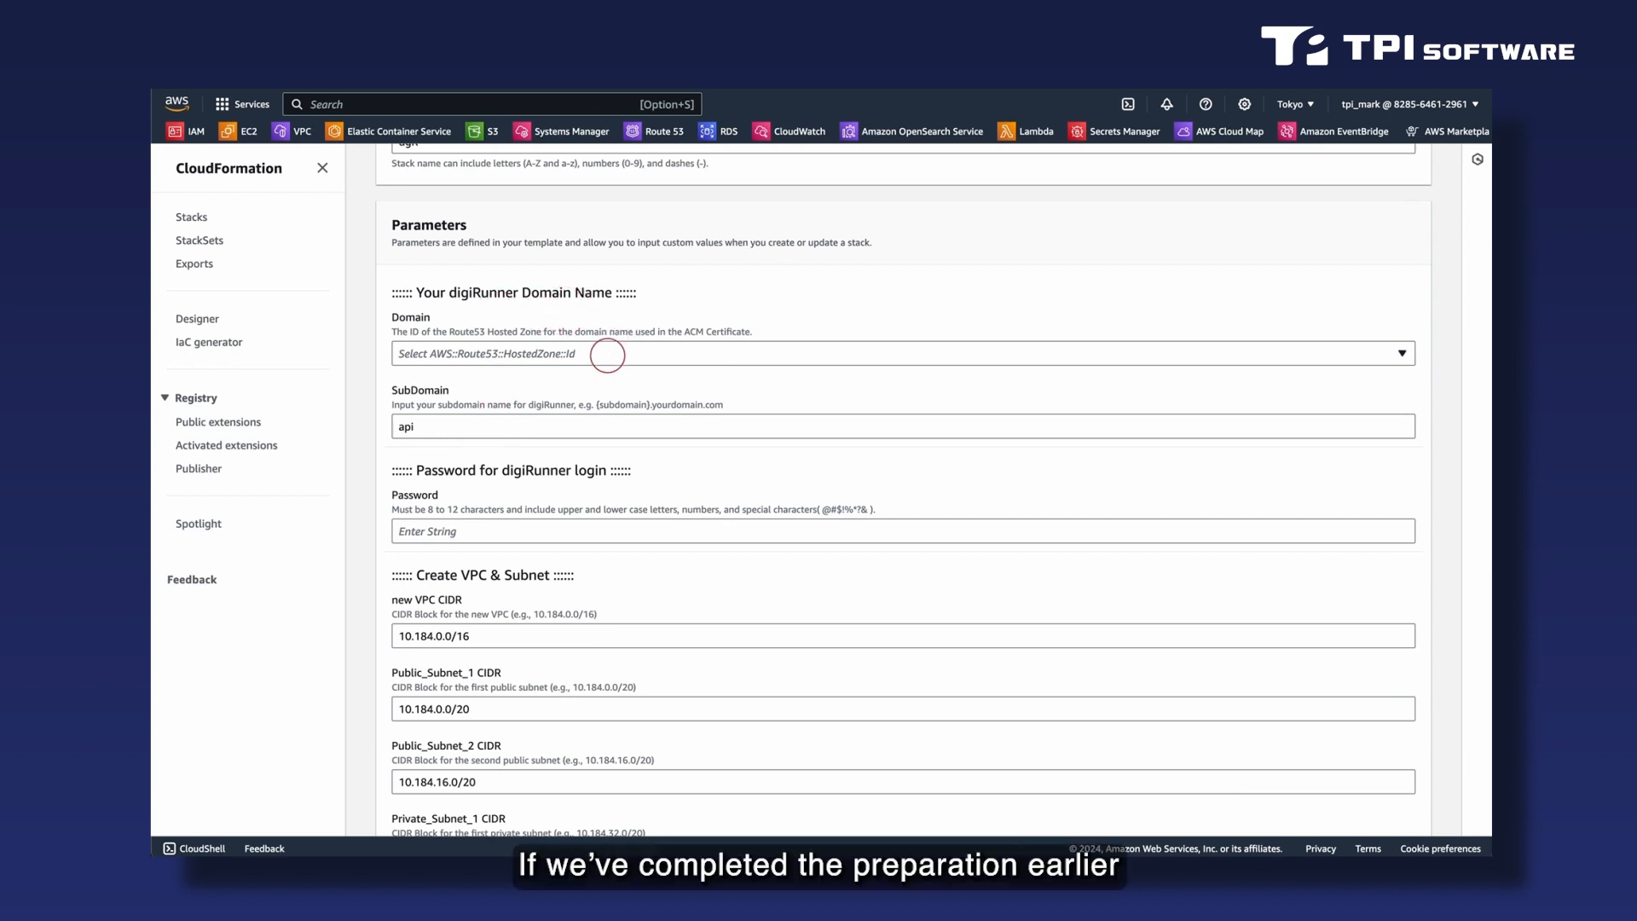
{"action": "left_click", "coordinate": [607, 355]}
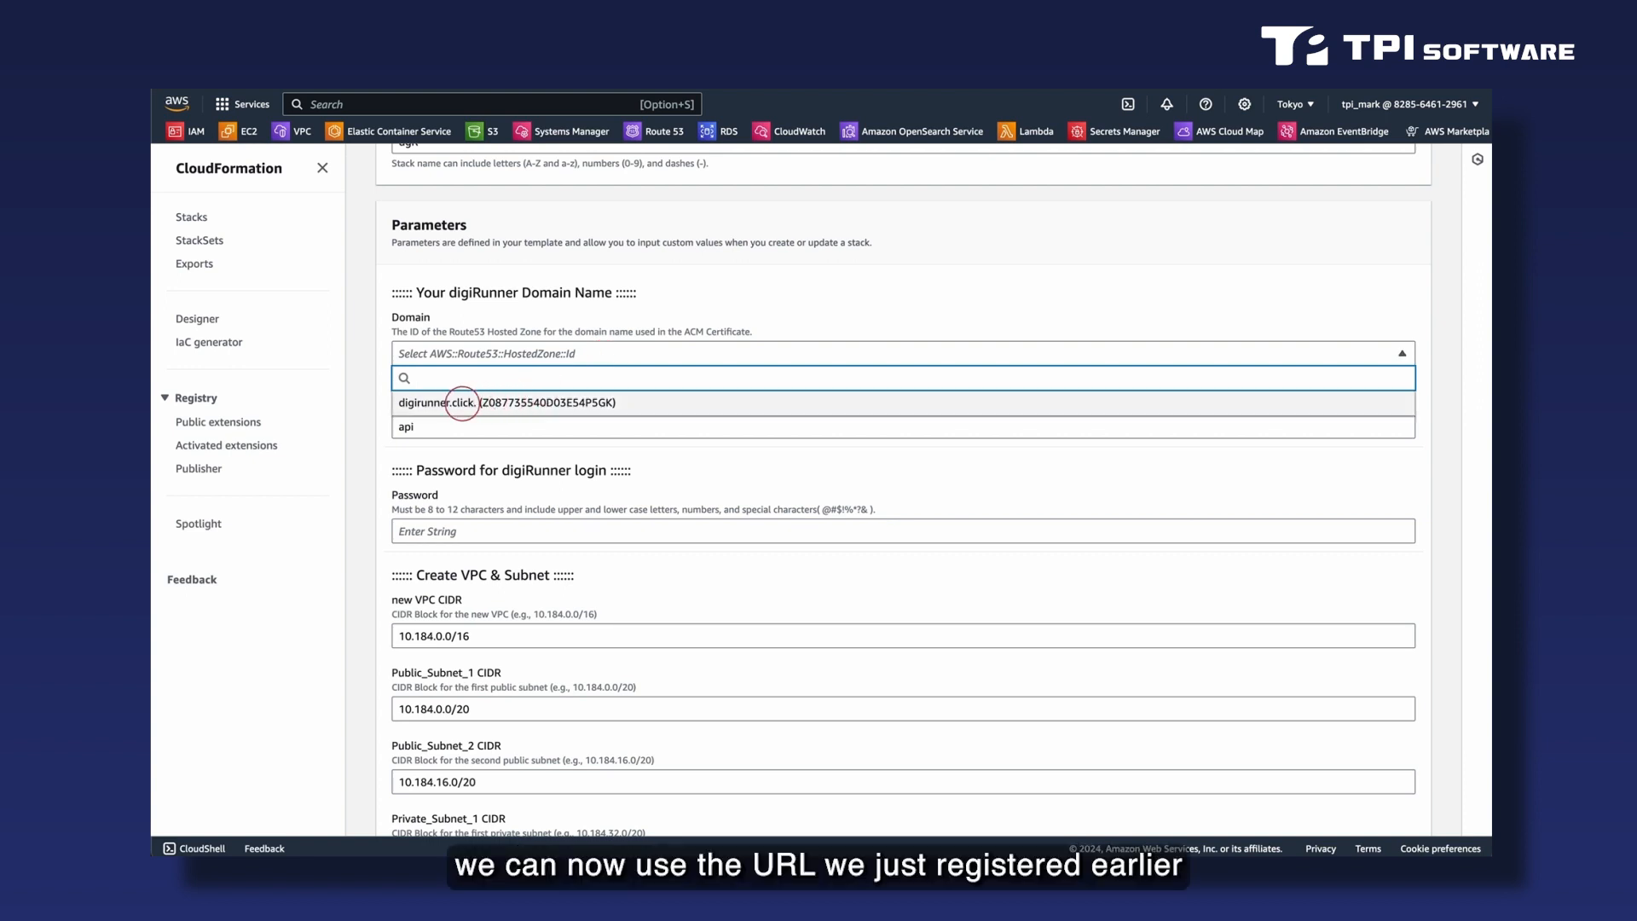
{"action": "left_click", "coordinate": [461, 402]}
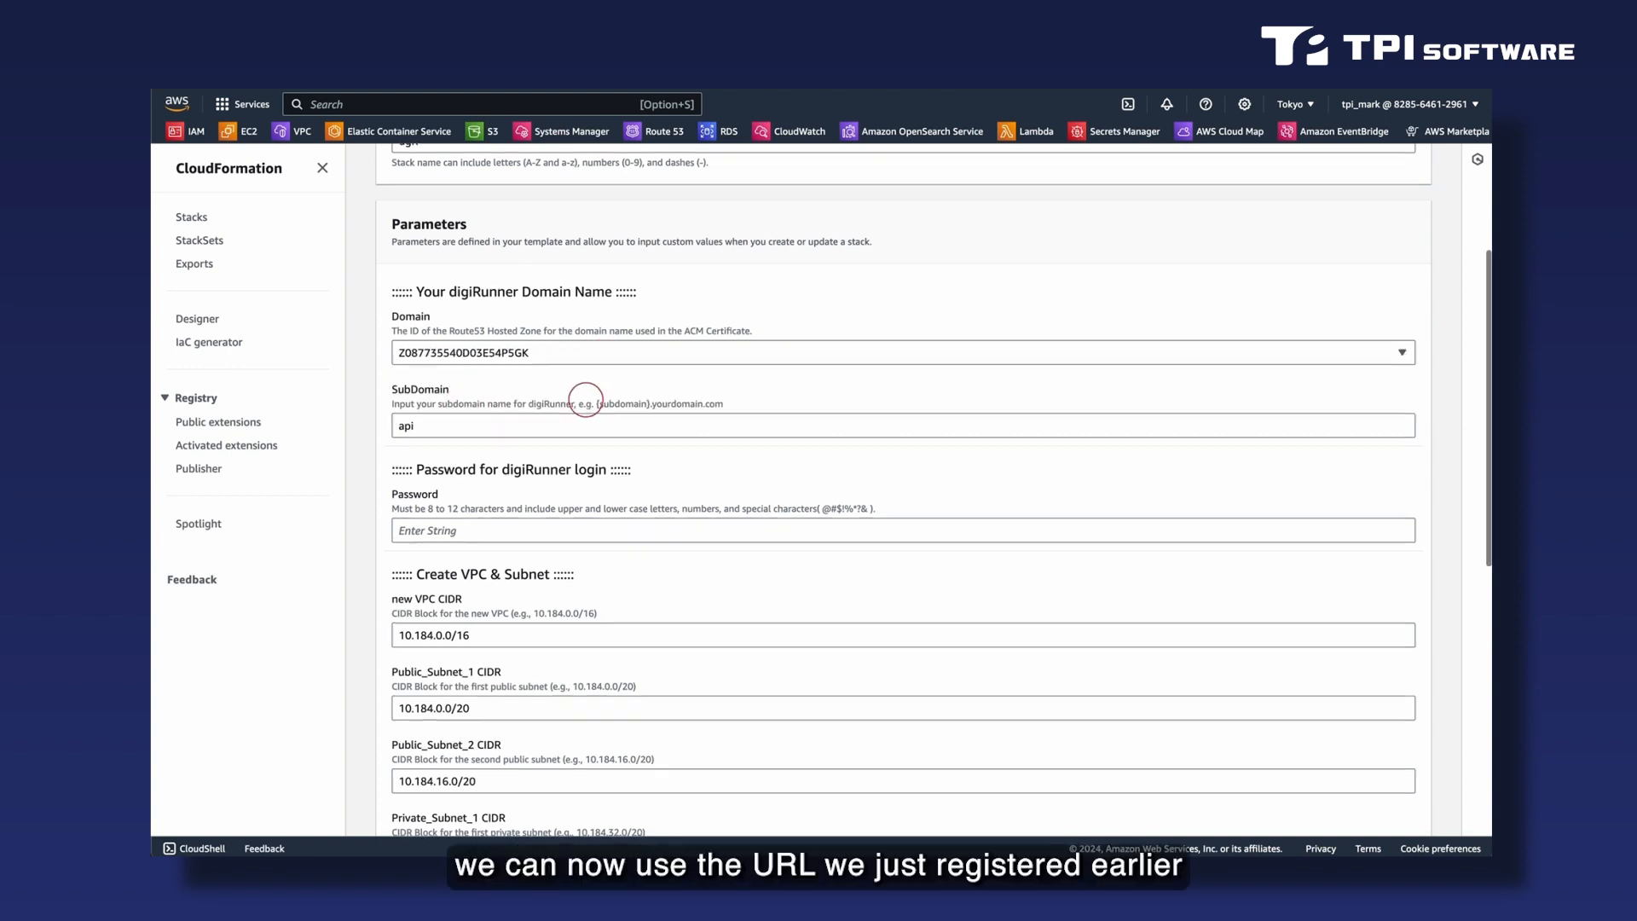
- Enter a password for the digiRunner login in the stack parameters
{"action": "scroll", "coordinate": [586, 399], "scroll_direction": "down", "scroll_amount": 2}
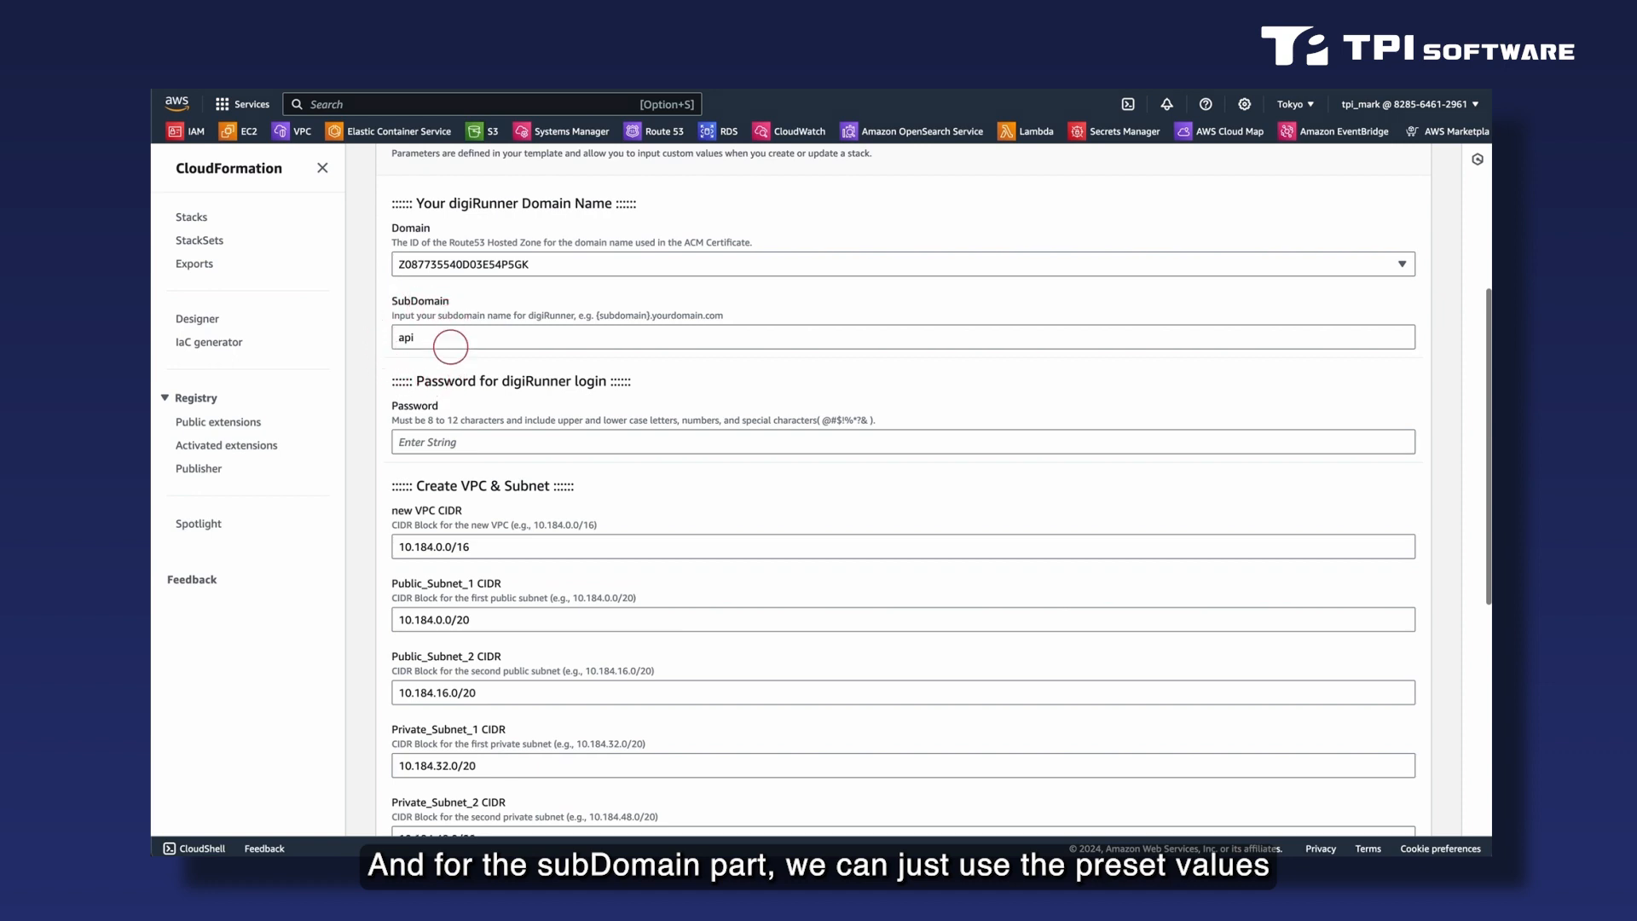
{"action": "scroll", "coordinate": [397, 374], "scroll_direction": "down", "scroll_amount": 1}
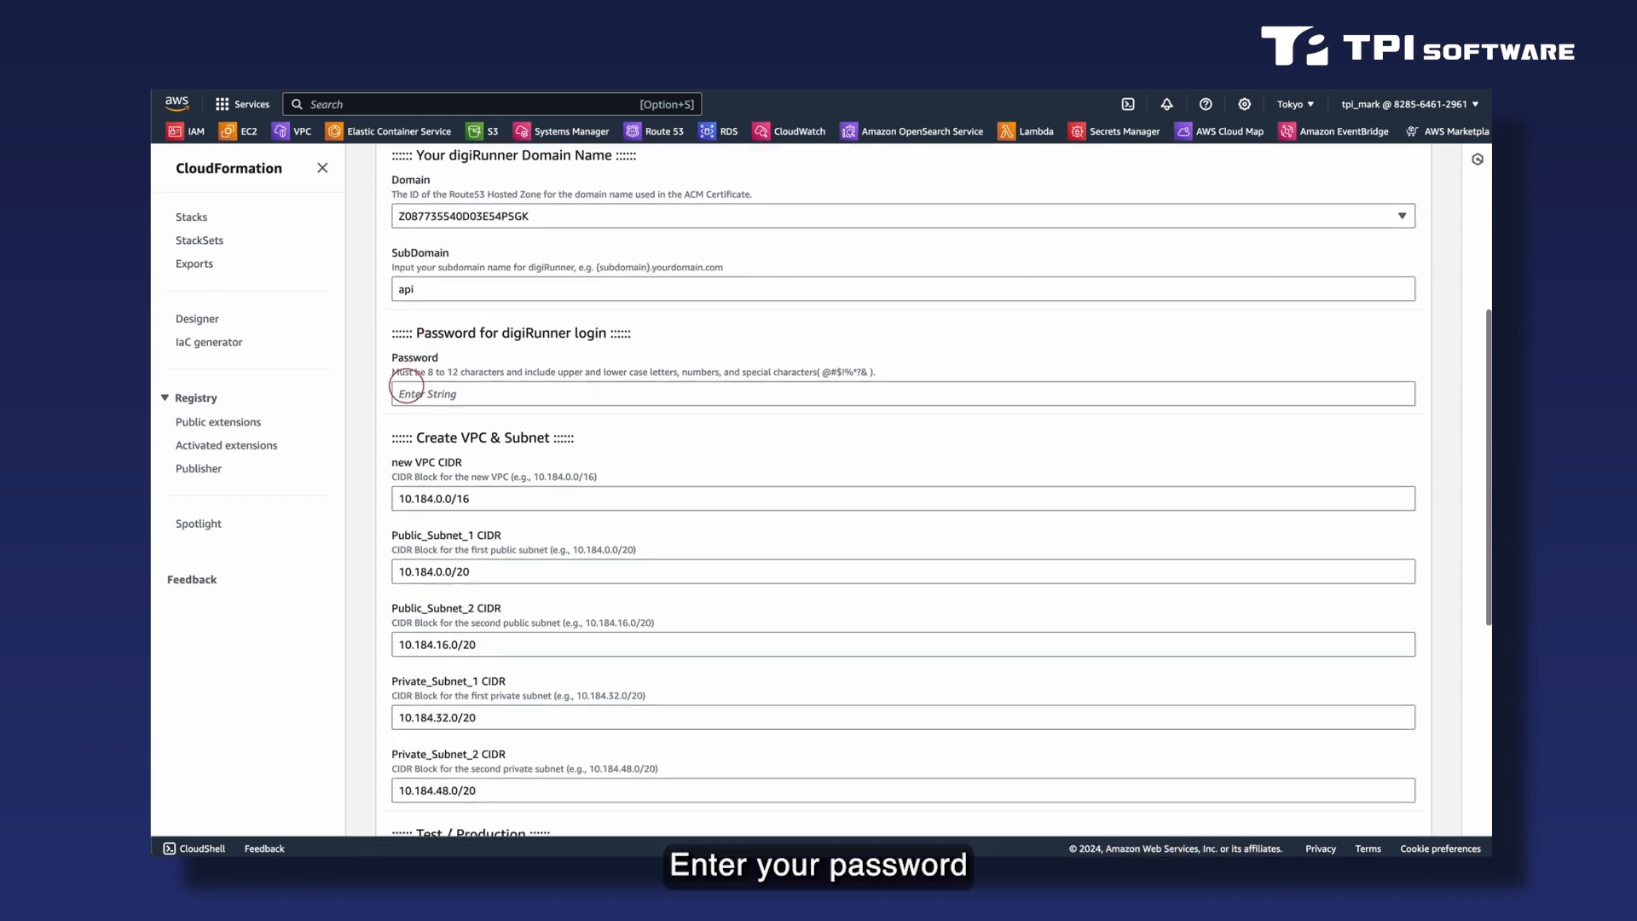
{"action": "left_click", "coordinate": [449, 393]}
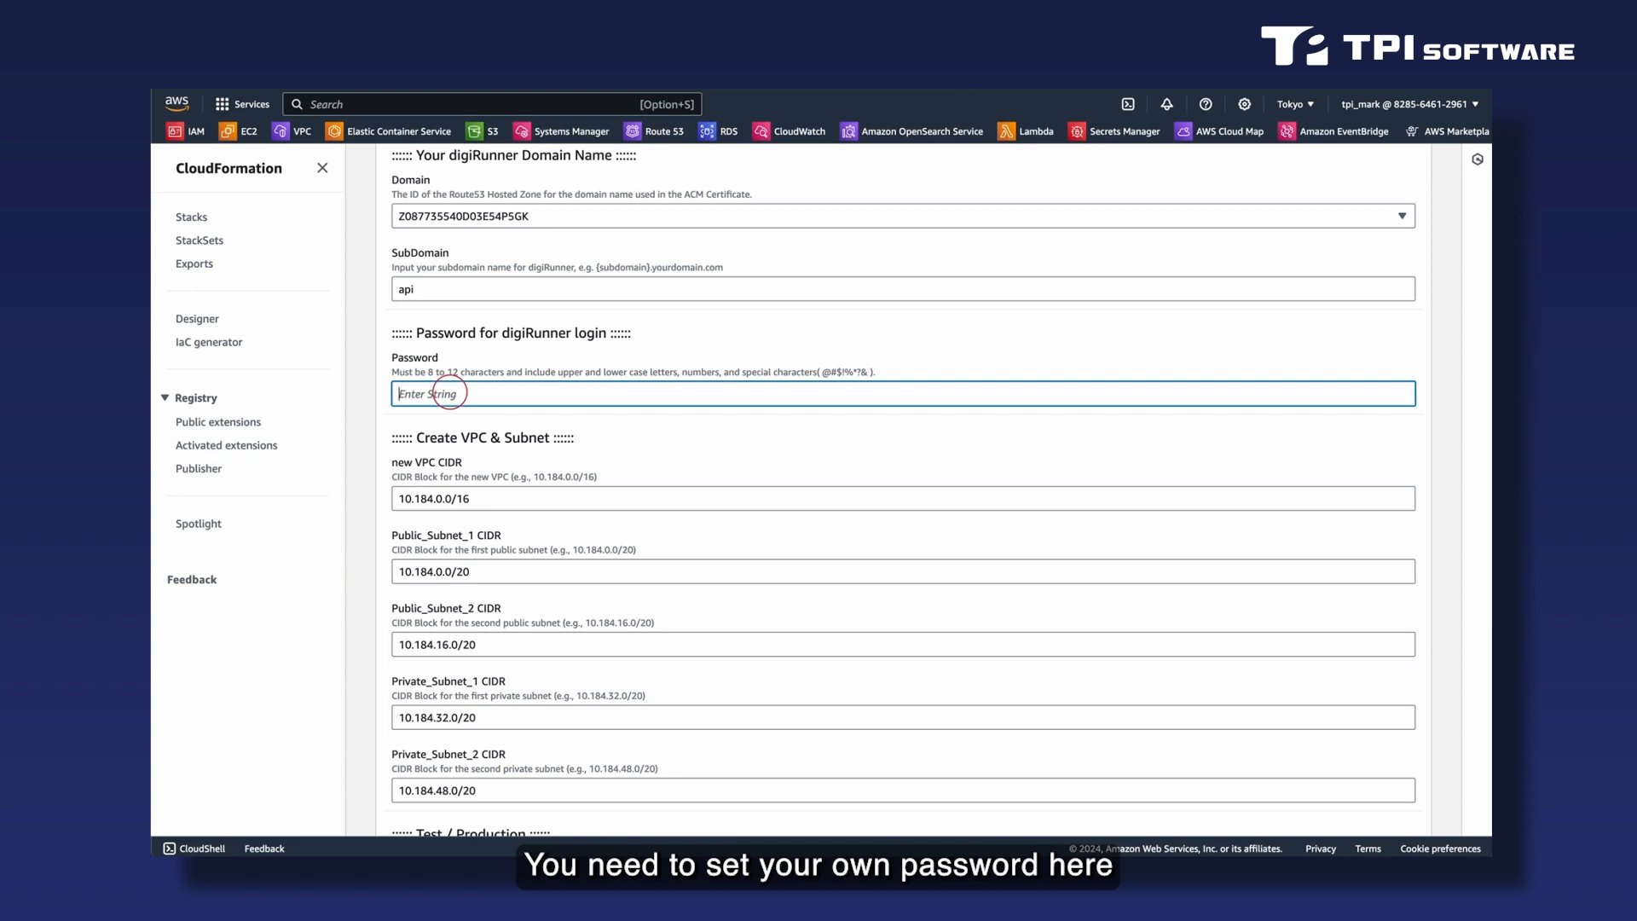
{"action": "type", "text": "a"}
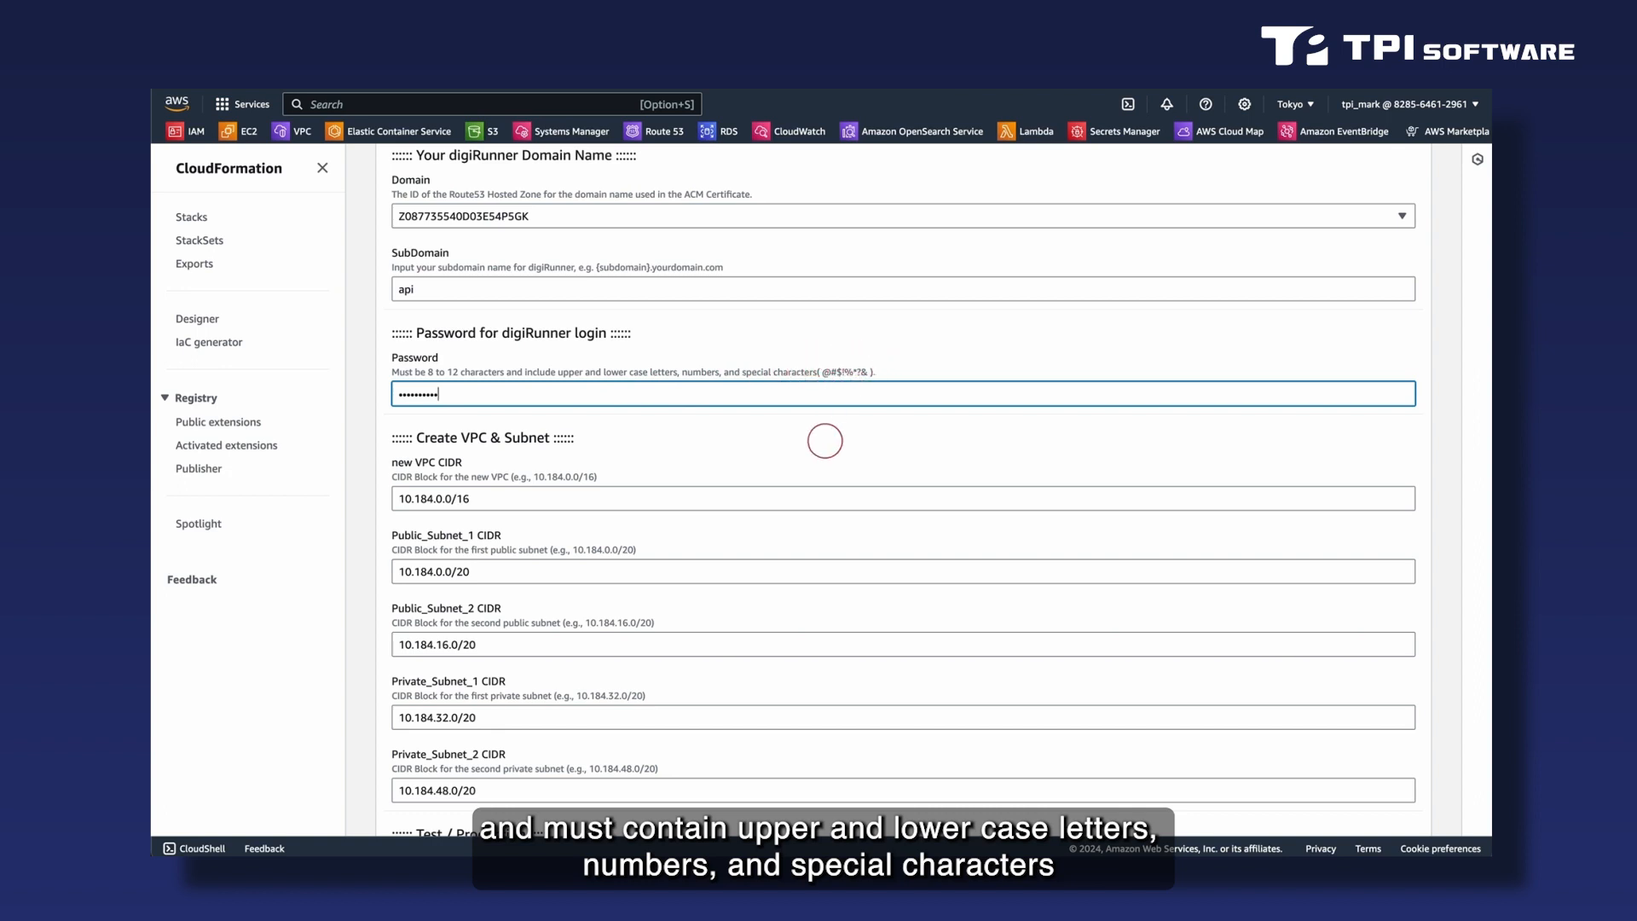
- Set the Test / Production installation environment to Production, keeping the preset VPC and subnet CIDR blocks
{"action": "scroll", "coordinate": [825, 441], "scroll_direction": "down", "scroll_amount": 2}
{"action": "scroll", "coordinate": [824, 441], "scroll_direction": "down", "scroll_amount": 5}
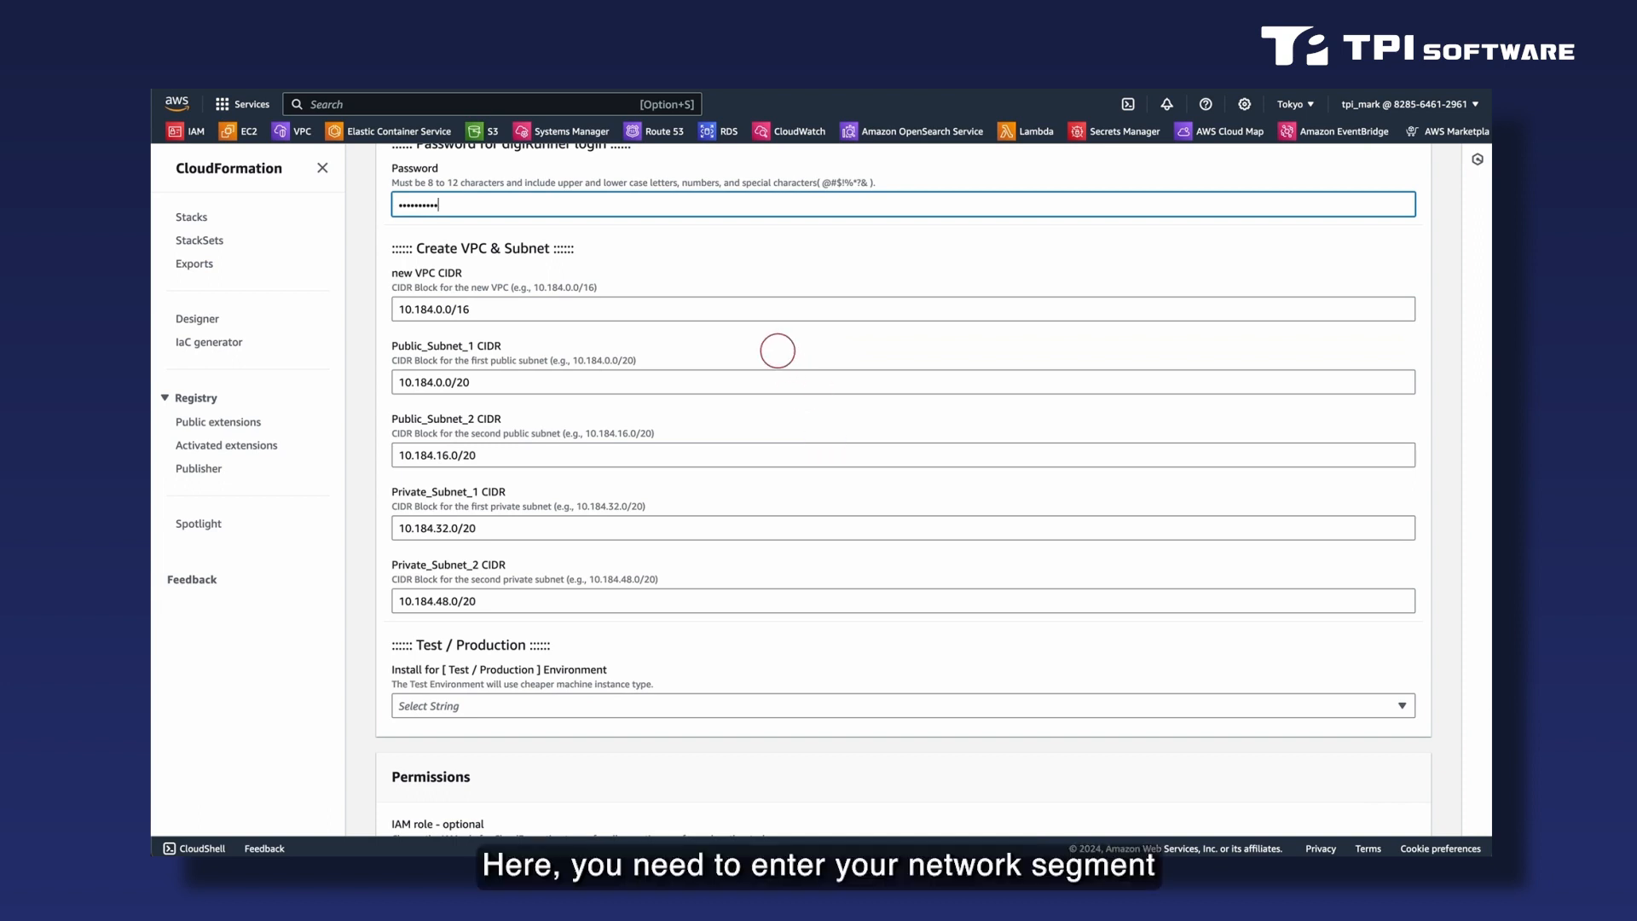
{"action": "scroll", "coordinate": [777, 350], "scroll_direction": "down", "scroll_amount": 1}
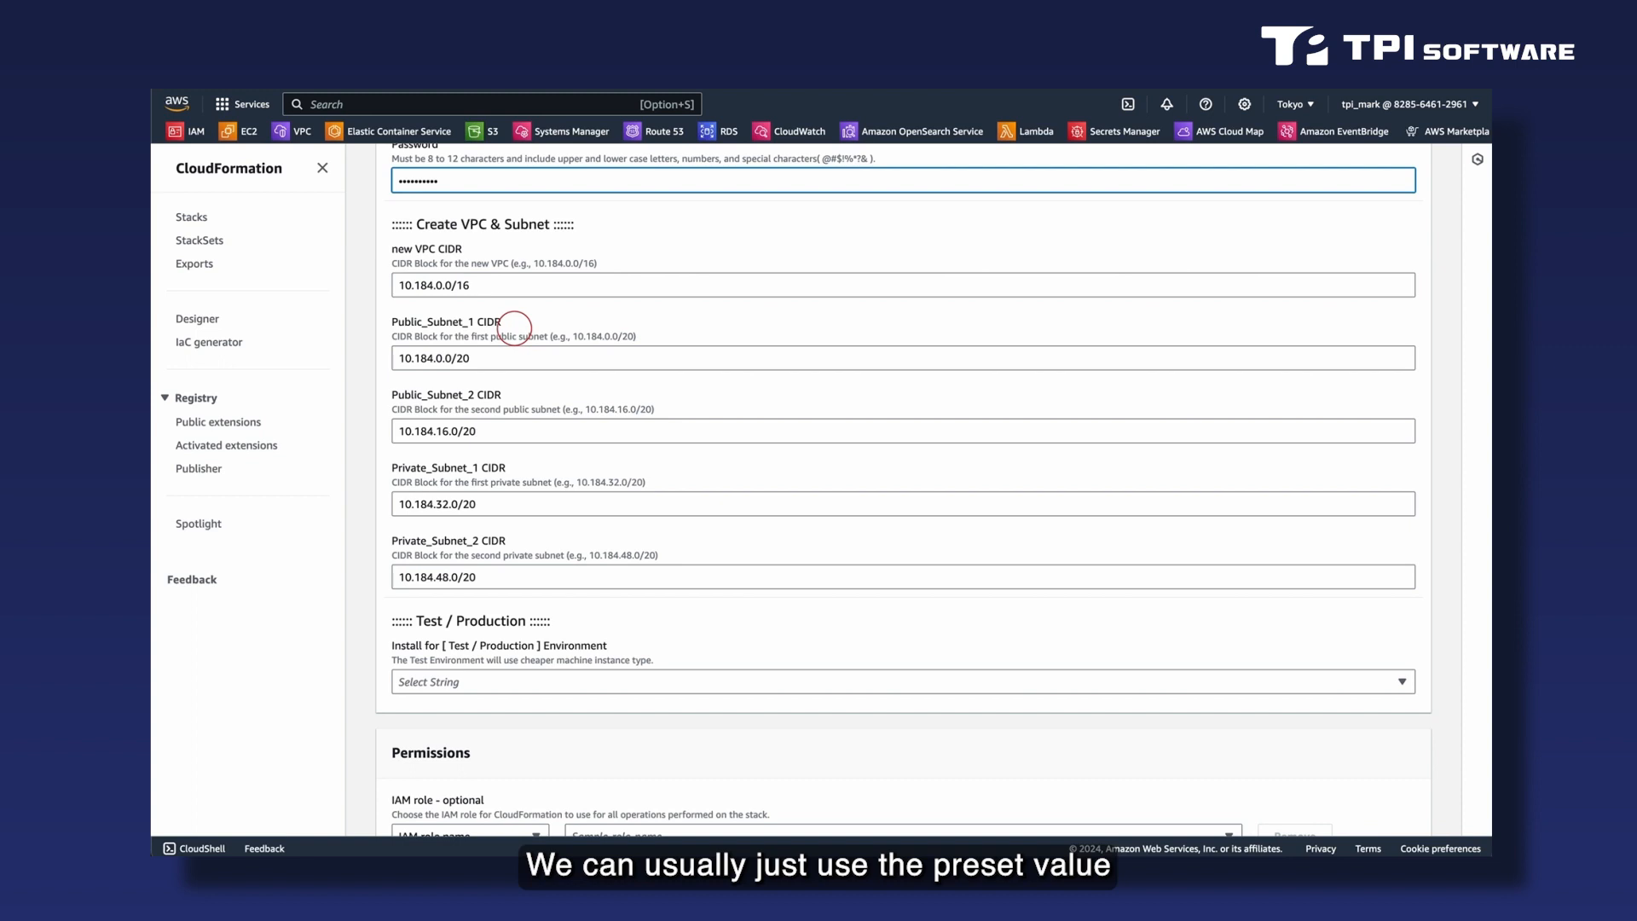
{"action": "scroll", "coordinate": [562, 508], "scroll_direction": "down", "scroll_amount": 1}
{"action": "scroll", "coordinate": [562, 508], "scroll_direction": "down", "scroll_amount": 5}
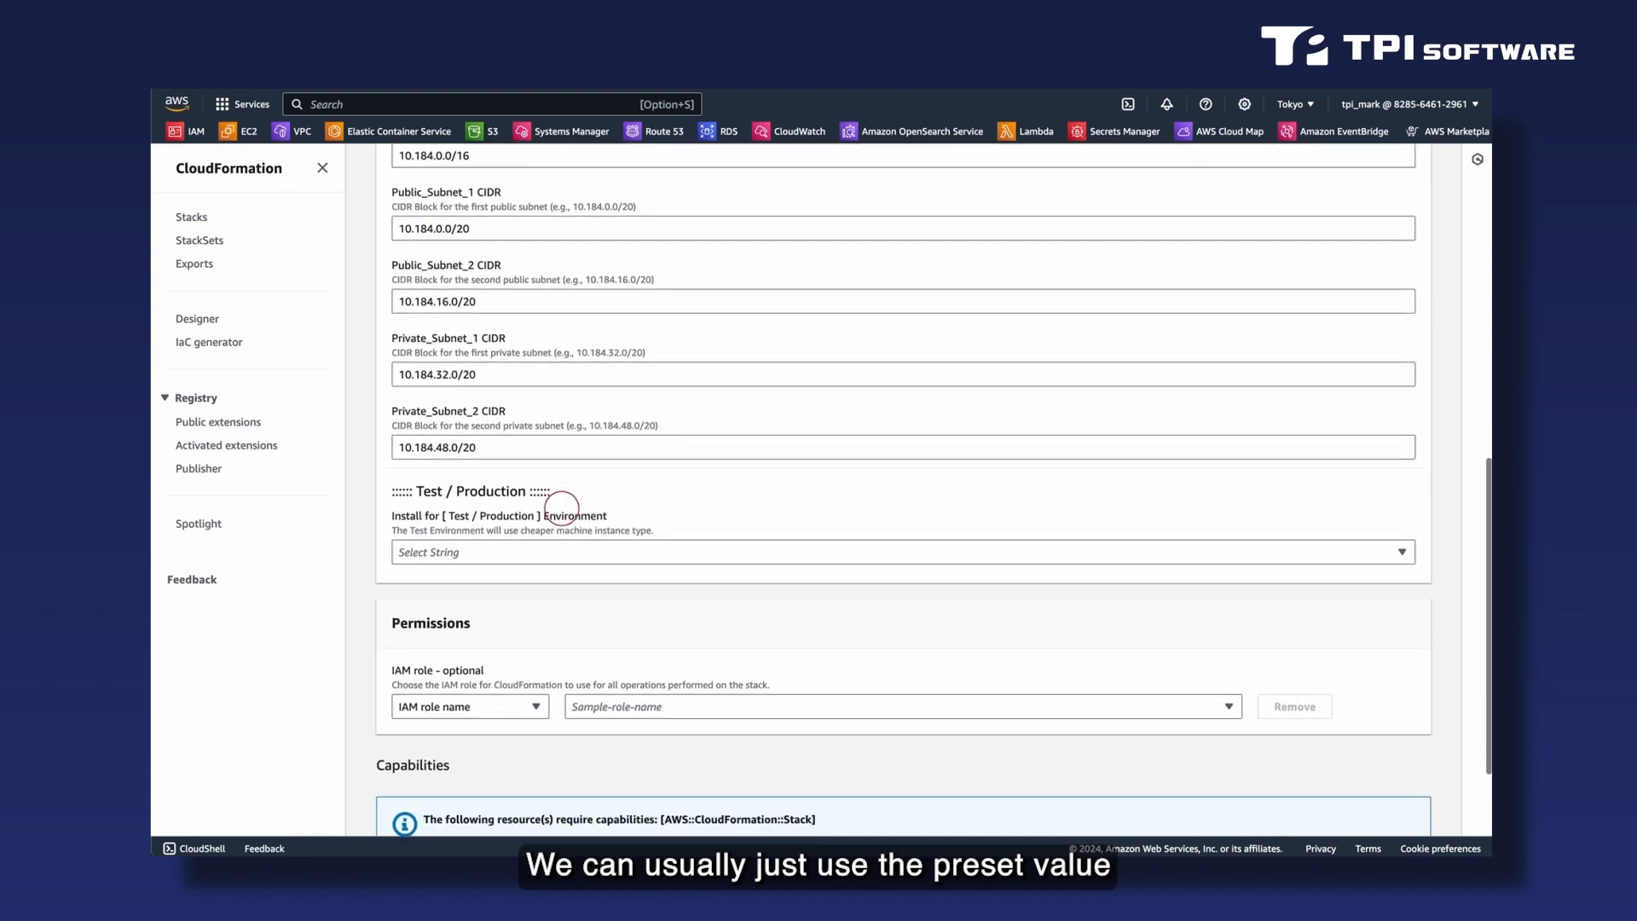
{"action": "scroll", "coordinate": [562, 509], "scroll_direction": "down", "scroll_amount": 1}
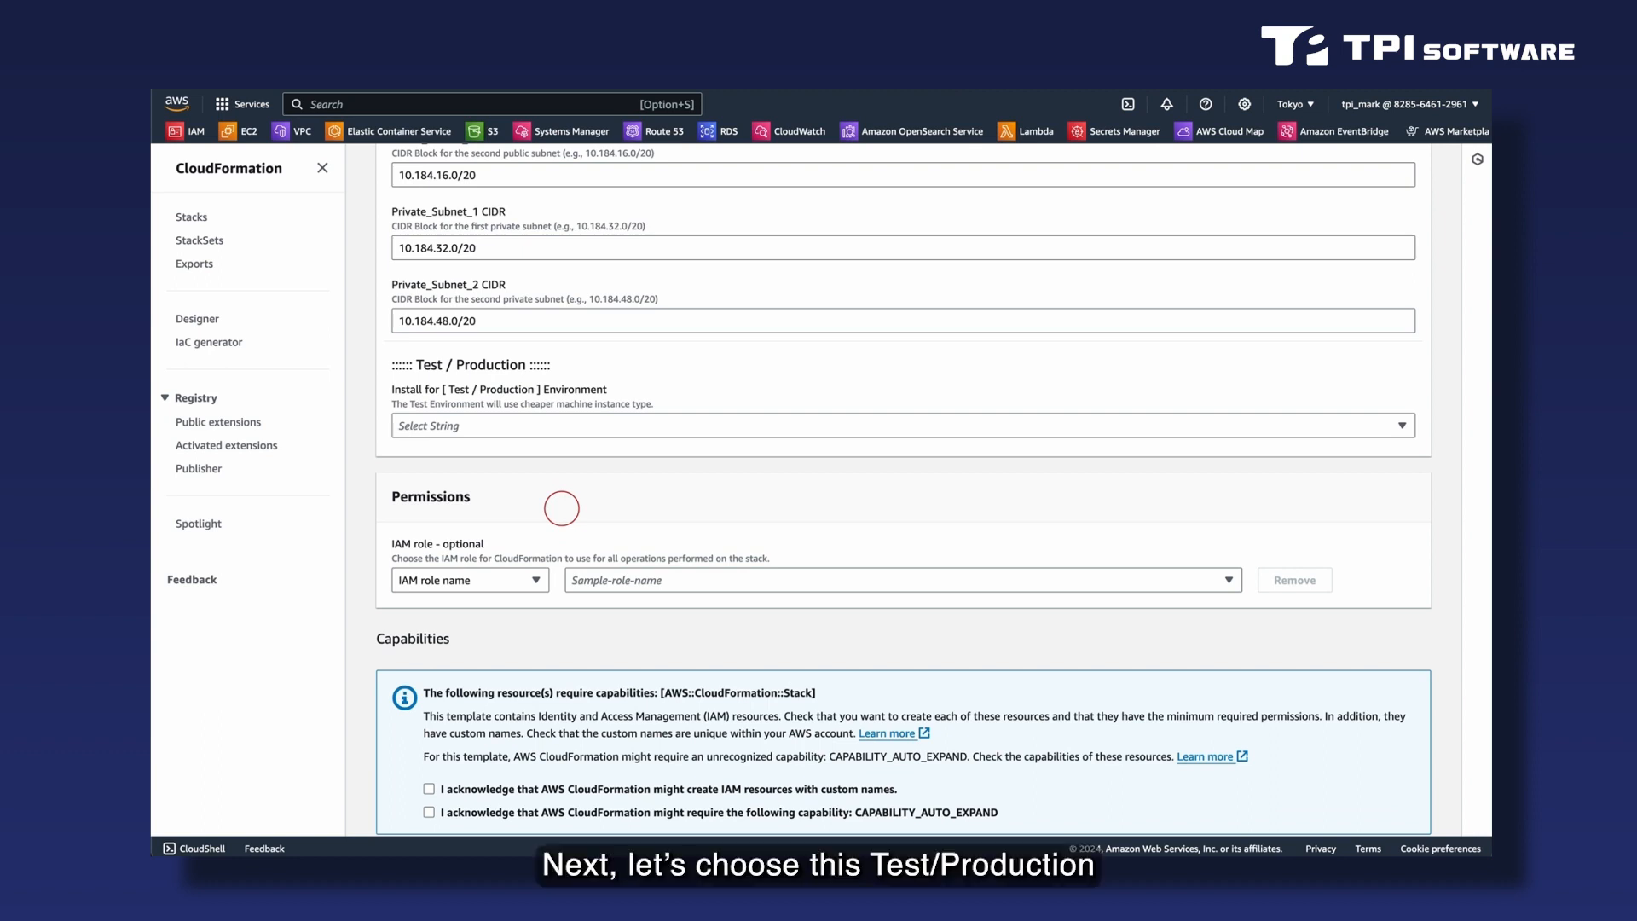
{"action": "left_click", "coordinate": [579, 424]}
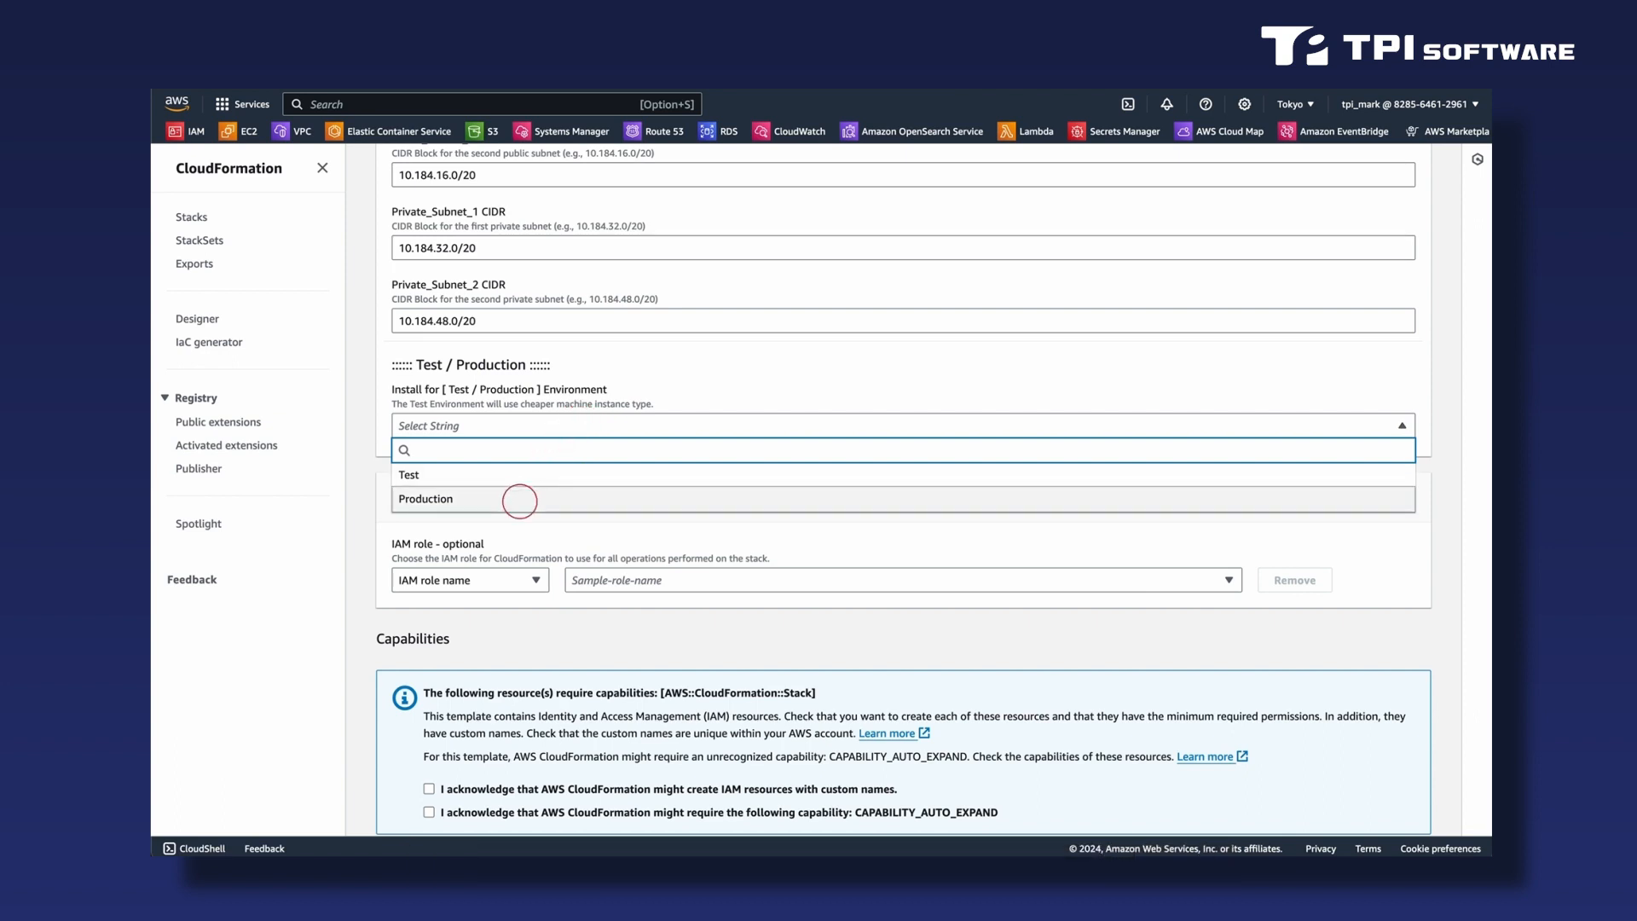
{"action": "left_click", "coordinate": [519, 499]}
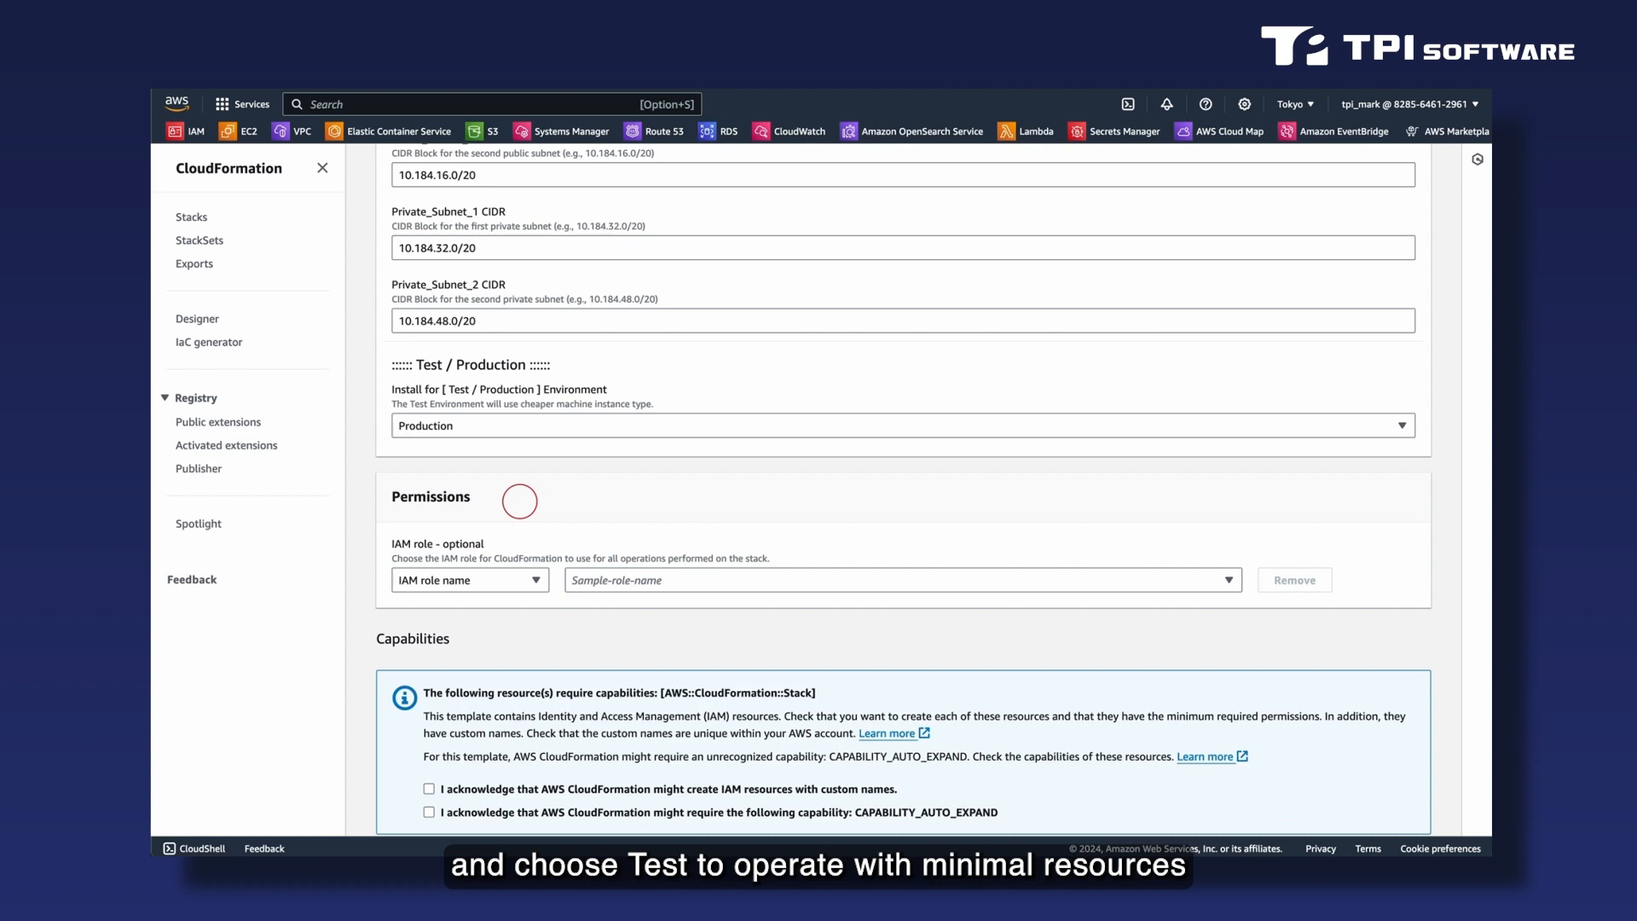
- Acknowledge the custom-named IAM resources and CAPABILITY_AUTO_EXPAND capabilities, and create the dgR stack
{"action": "scroll", "coordinate": [519, 501], "scroll_direction": "down", "scroll_amount": 1}
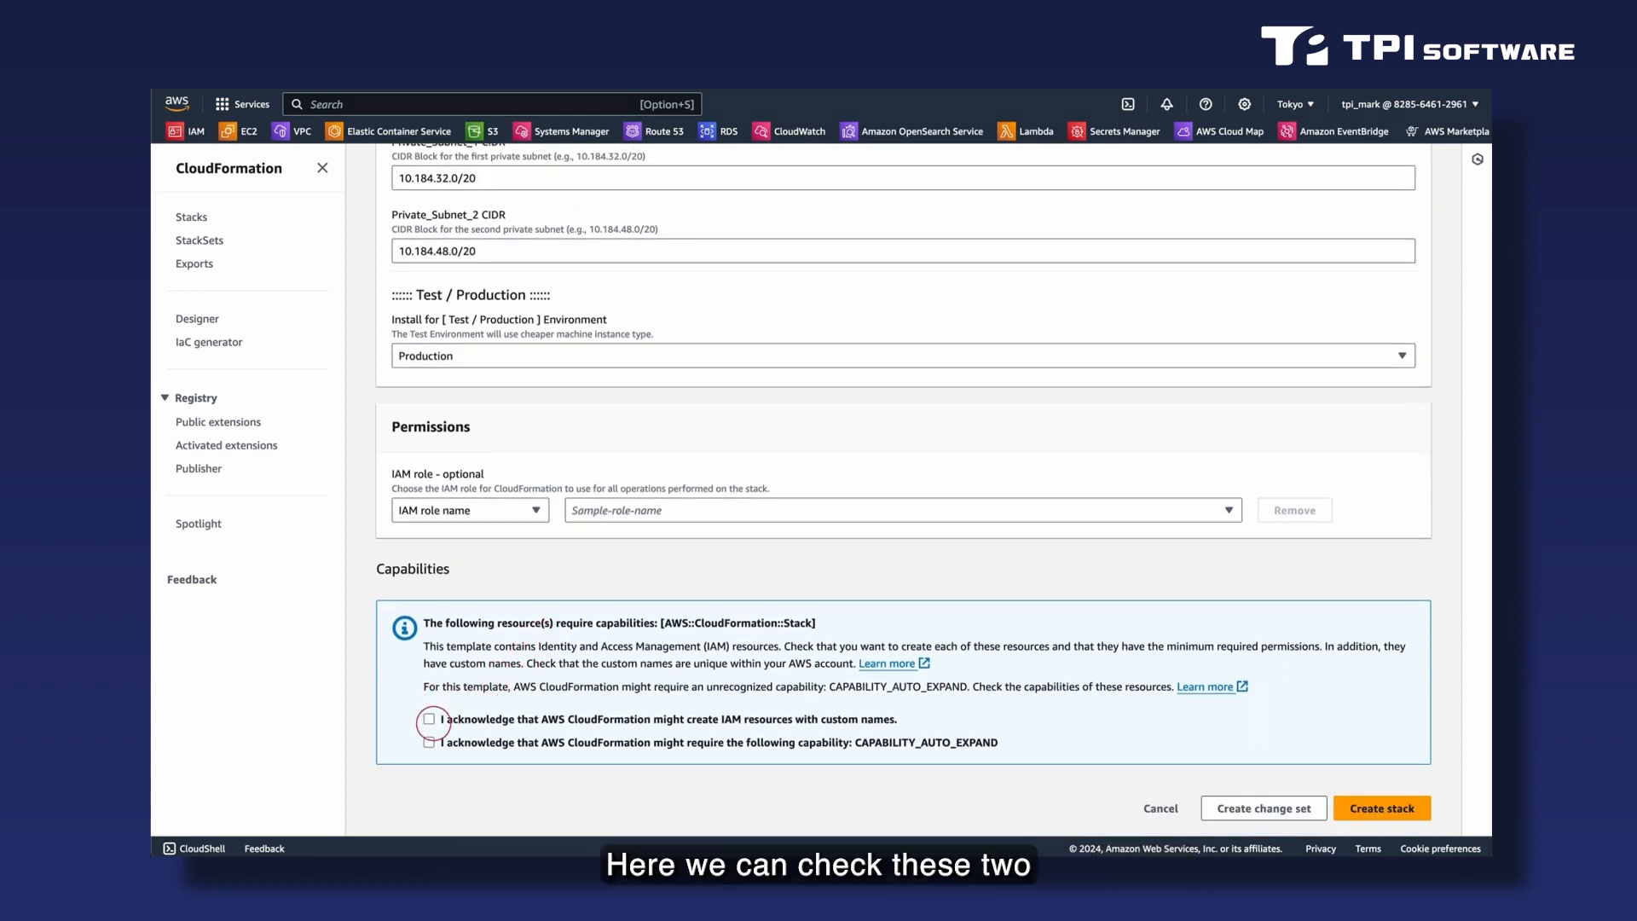
{"action": "left_click", "coordinate": [429, 719]}
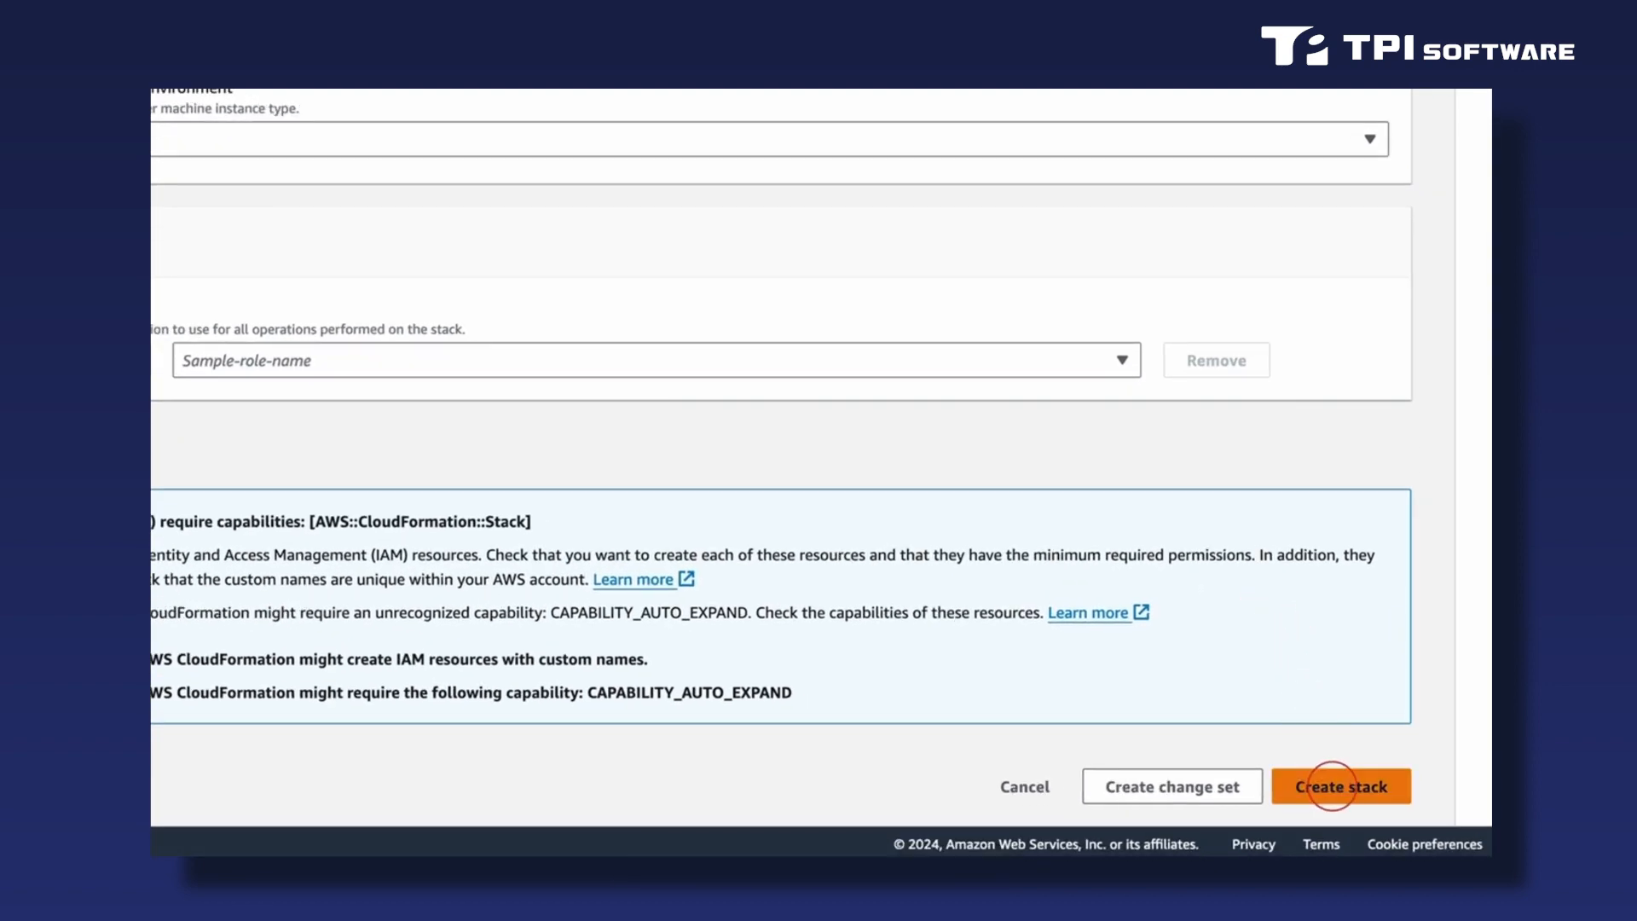
{"action": "left_click", "coordinate": [1332, 786]}
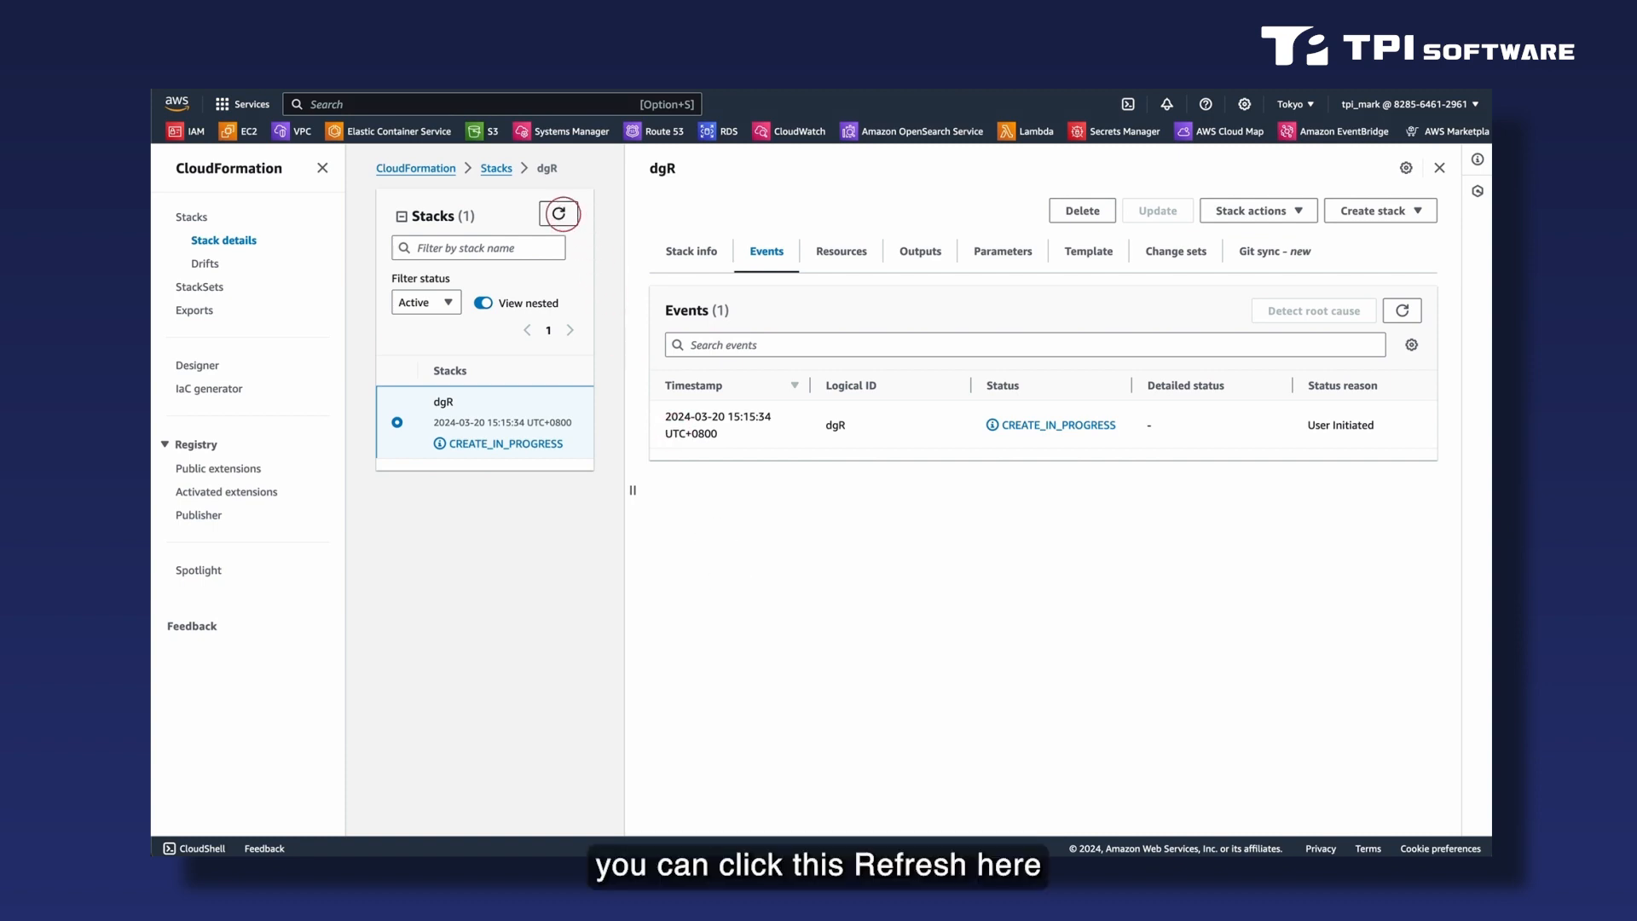
- Refresh the stack list and the dgR stack's events to check the creation progress
{"action": "left_click", "coordinate": [559, 213]}
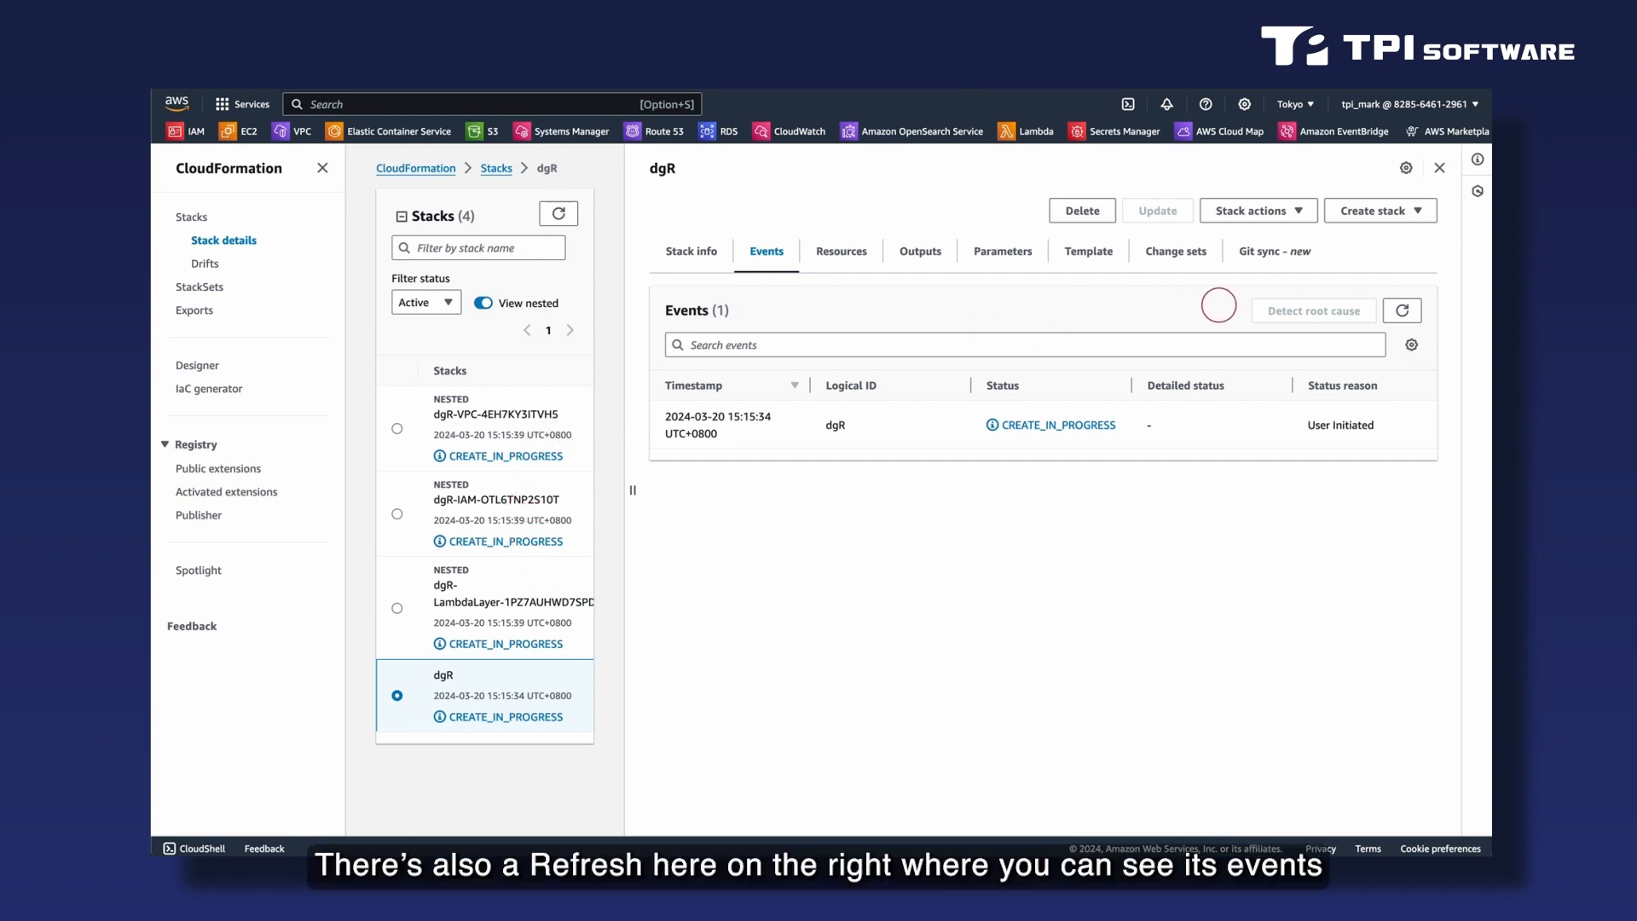
{"action": "left_click", "coordinate": [1402, 310]}
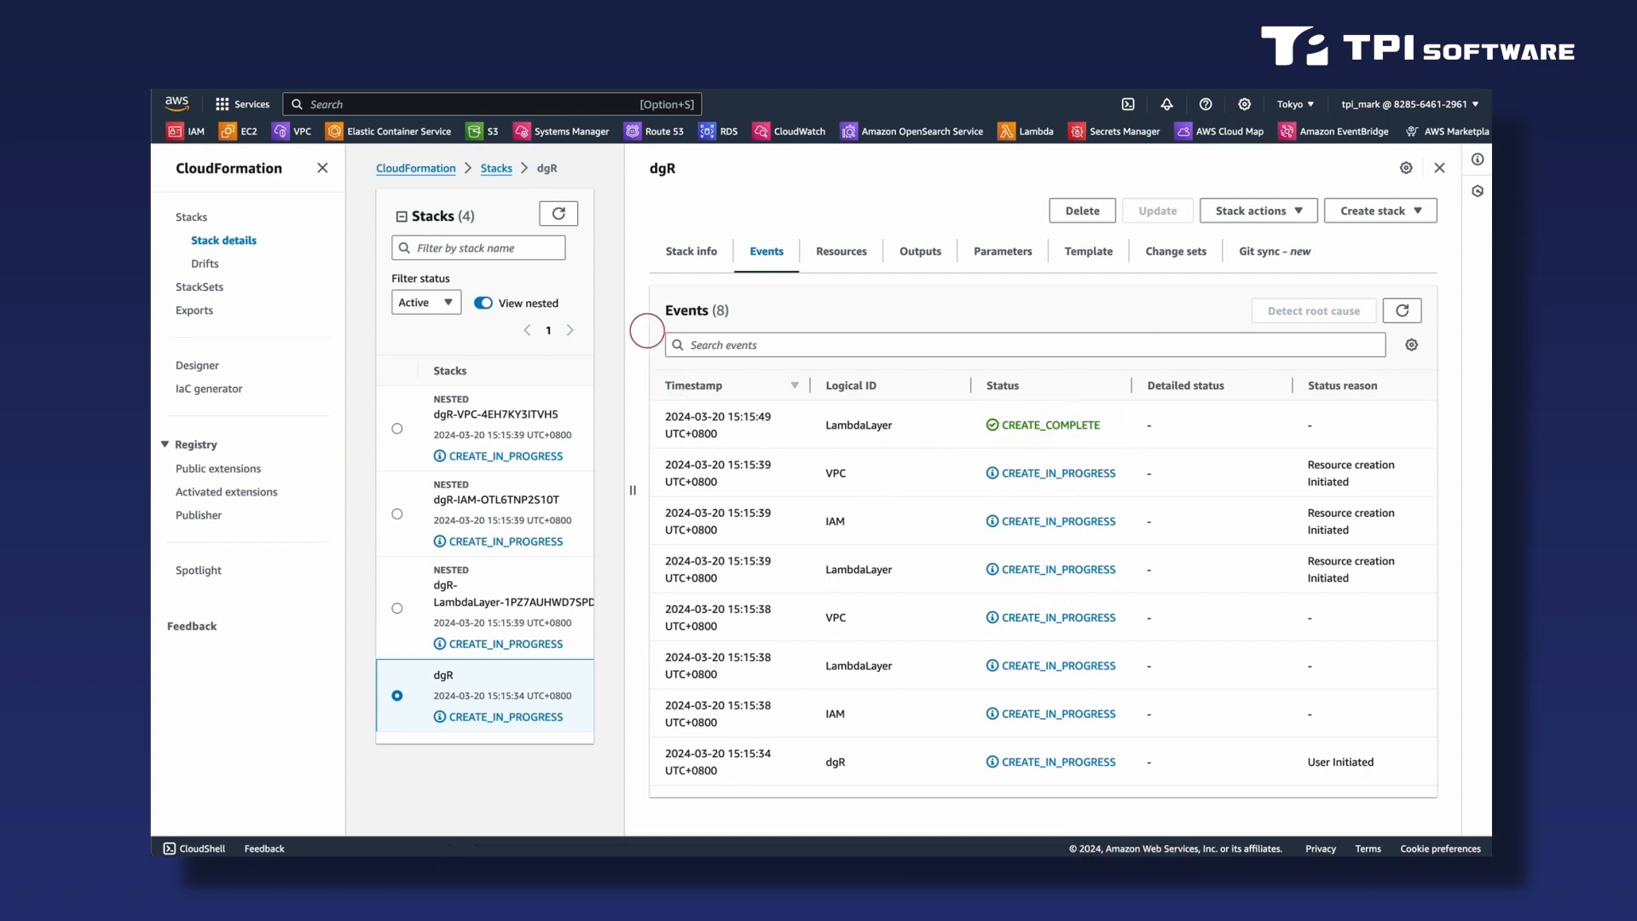
{"action": "left_click", "coordinate": [559, 214]}
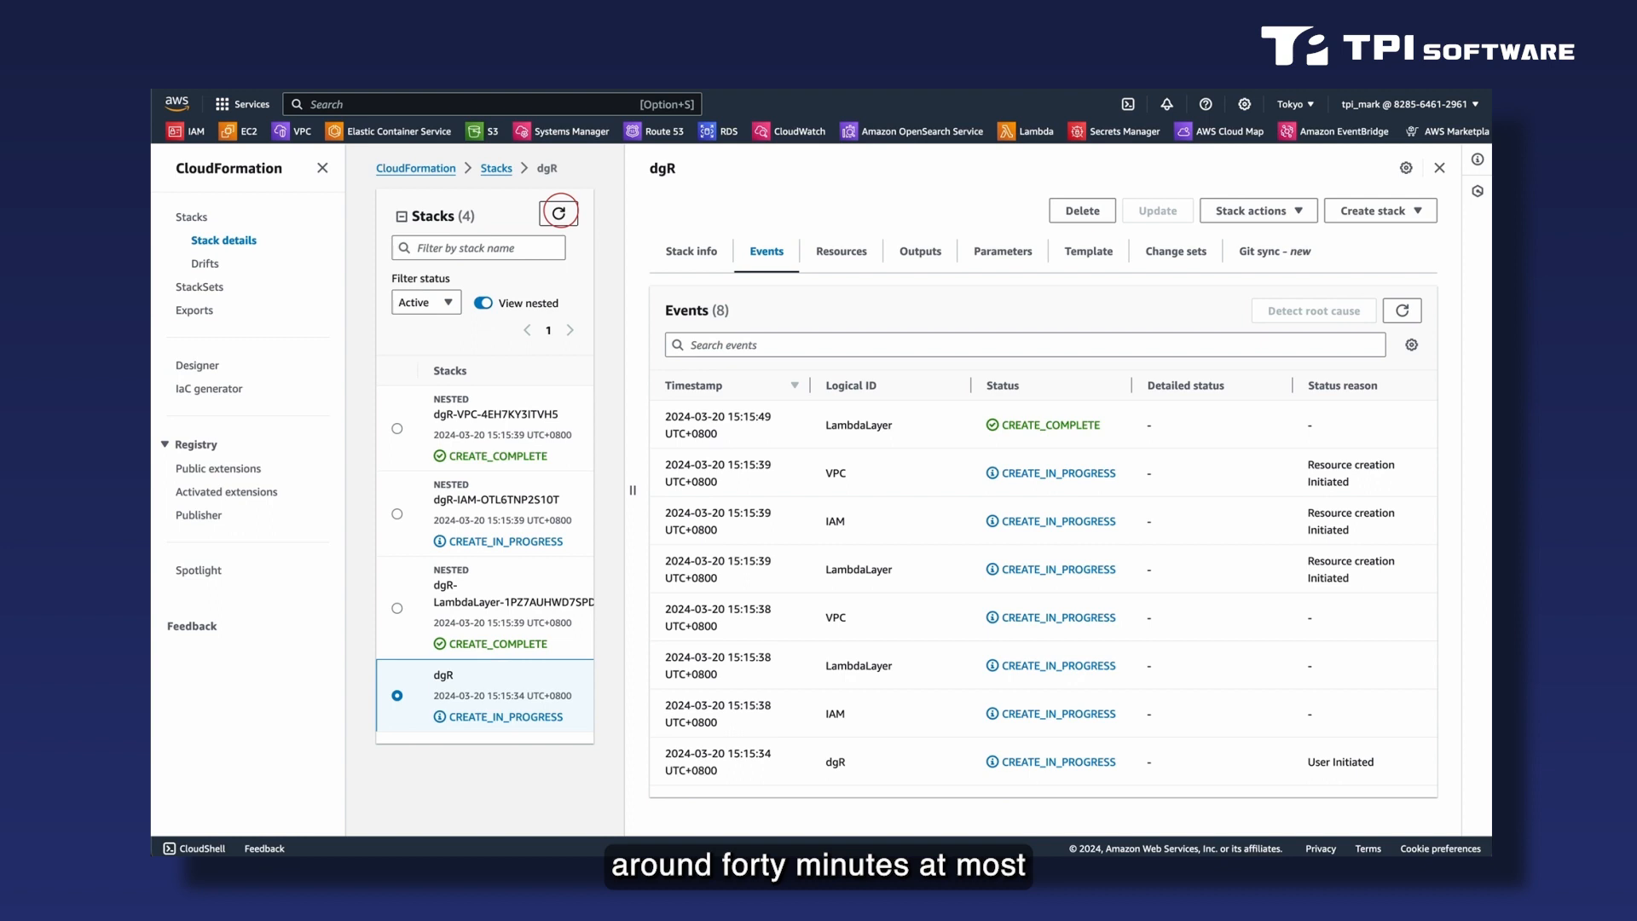
{"action": "left_click", "coordinate": [559, 213]}
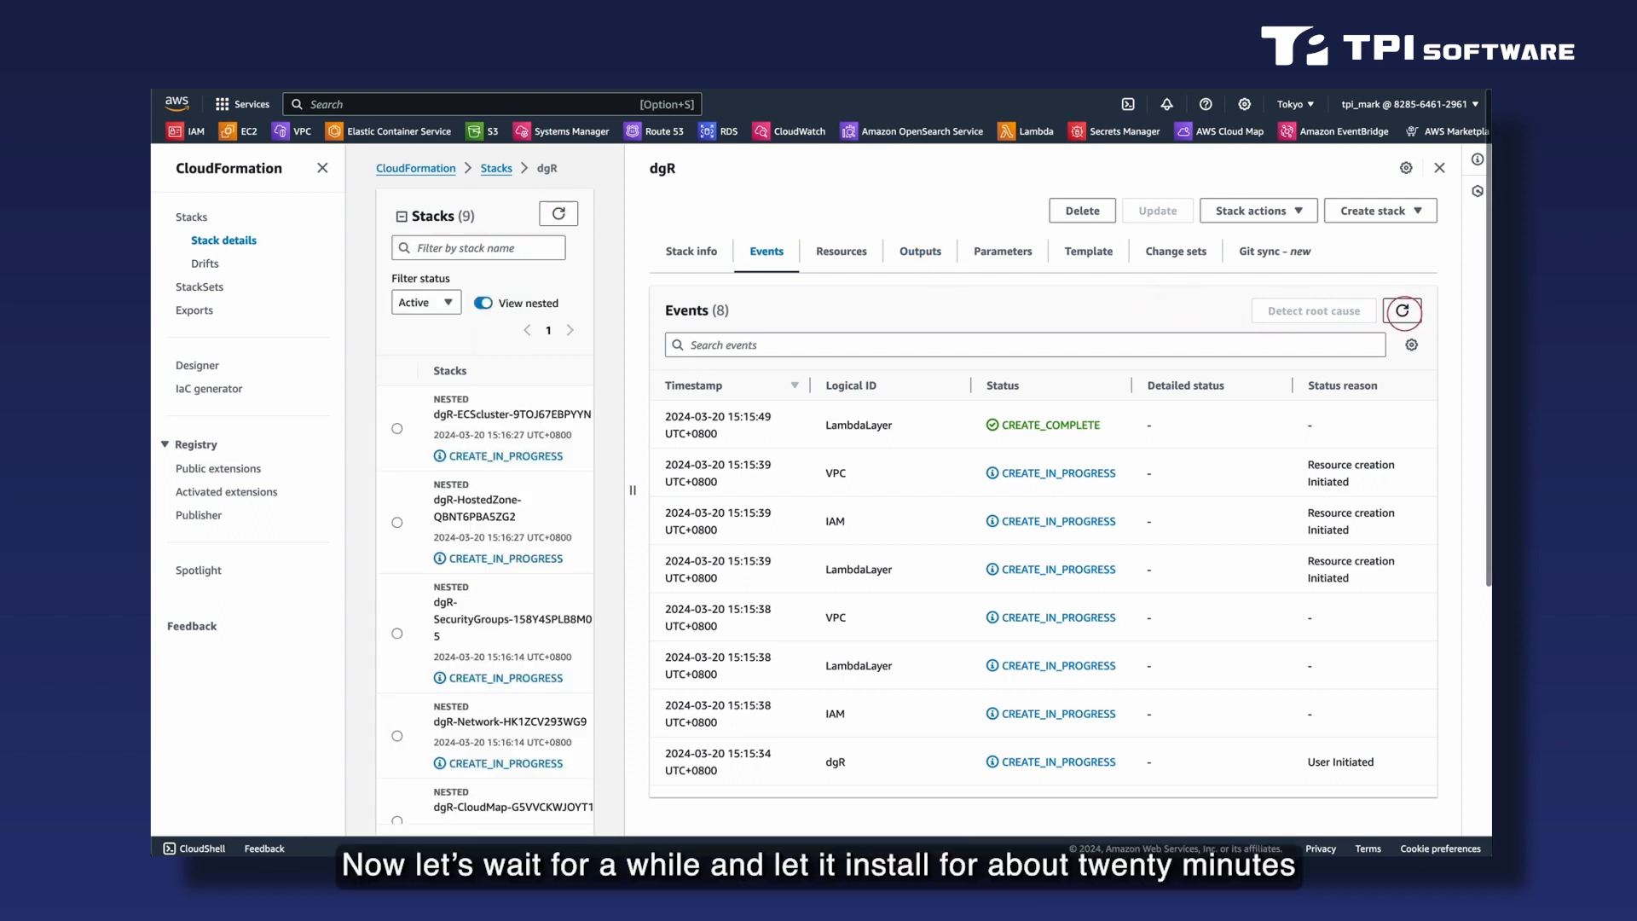
{"action": "left_click", "coordinate": [1402, 311]}
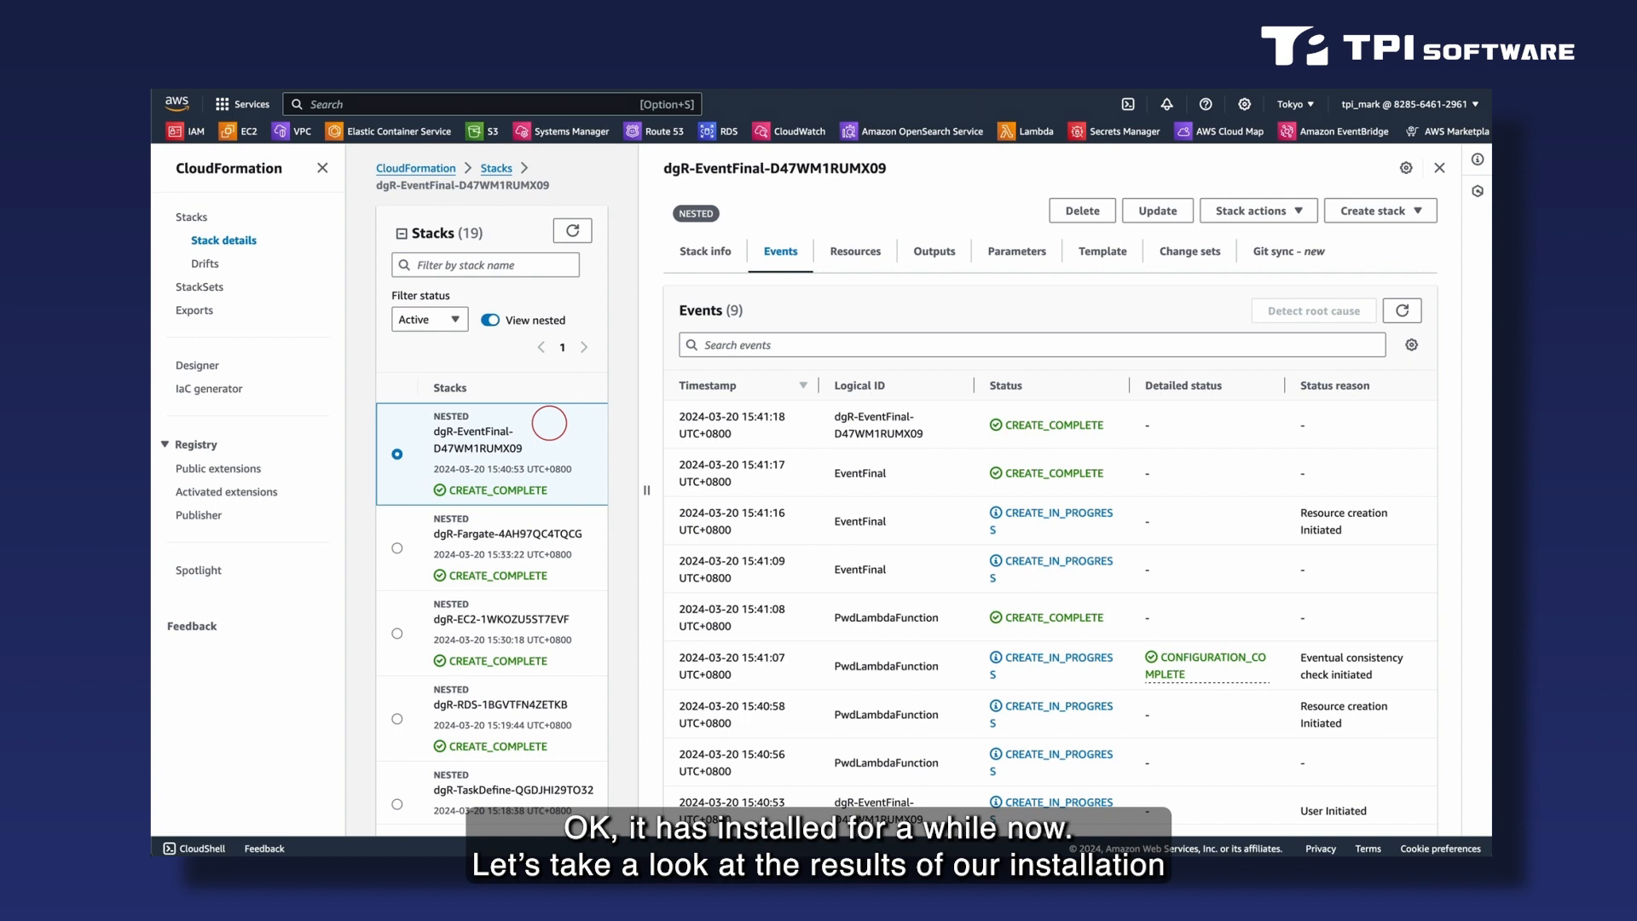
- Check the status of all nested stacks in the list and select the root dgR stack
{"action": "scroll", "coordinate": [511, 520], "scroll_direction": "down", "scroll_amount": 2}
{"action": "scroll", "coordinate": [511, 519], "scroll_direction": "down", "scroll_amount": 6}
{"action": "scroll", "coordinate": [512, 519], "scroll_direction": "down", "scroll_amount": 10}
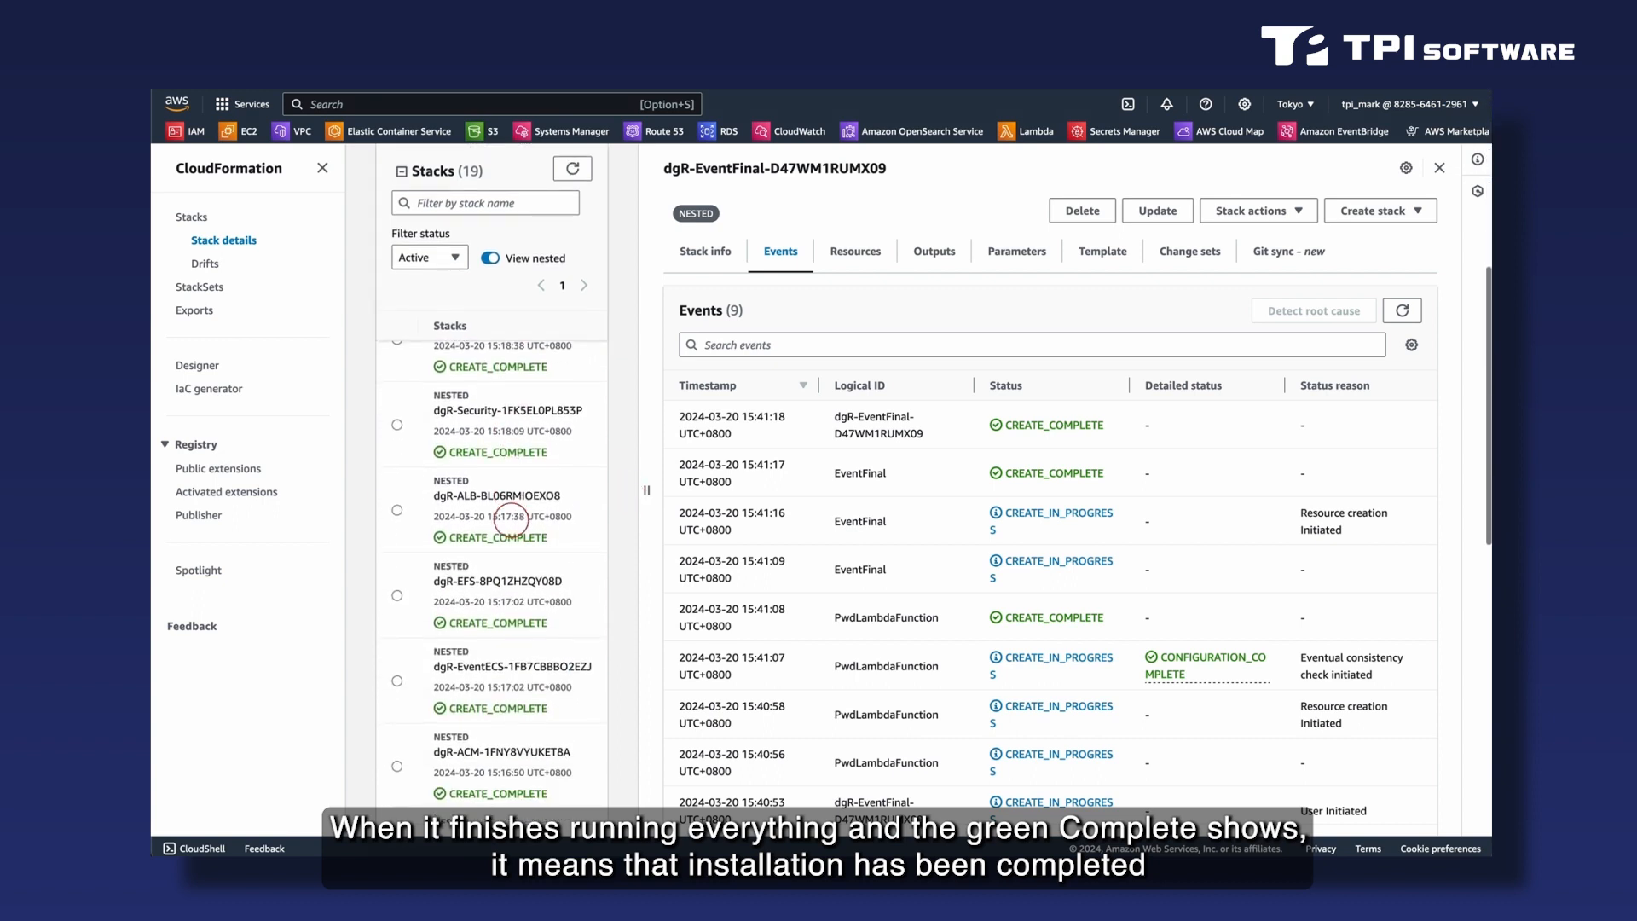
{"action": "scroll", "coordinate": [511, 519], "scroll_direction": "down", "scroll_amount": 3}
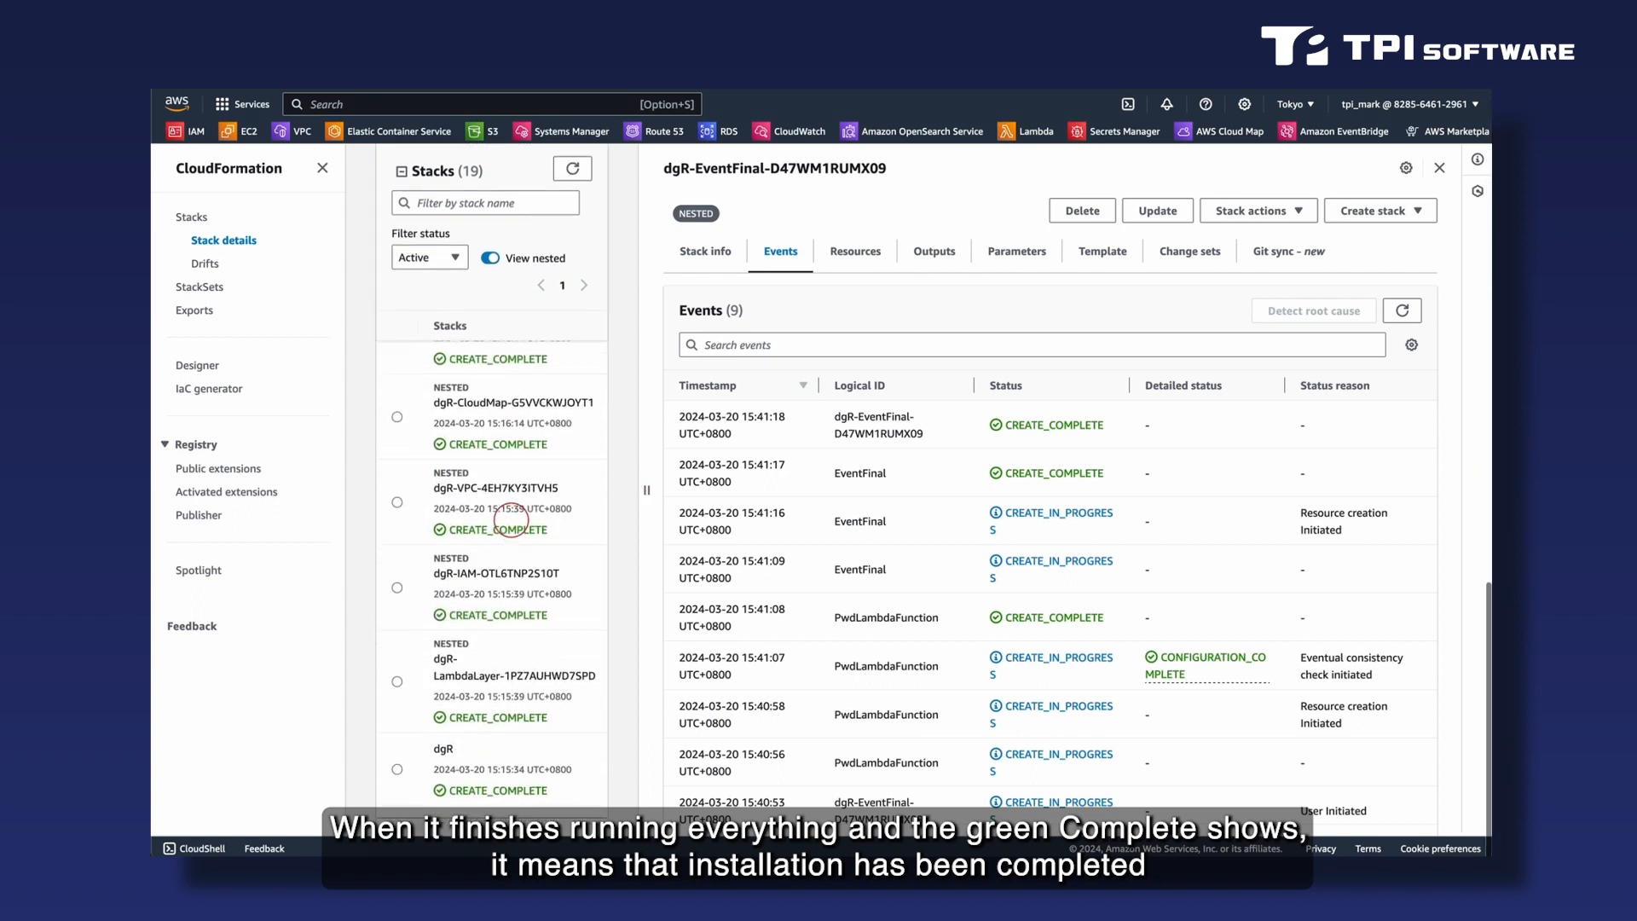
{"action": "left_click", "coordinate": [495, 771]}
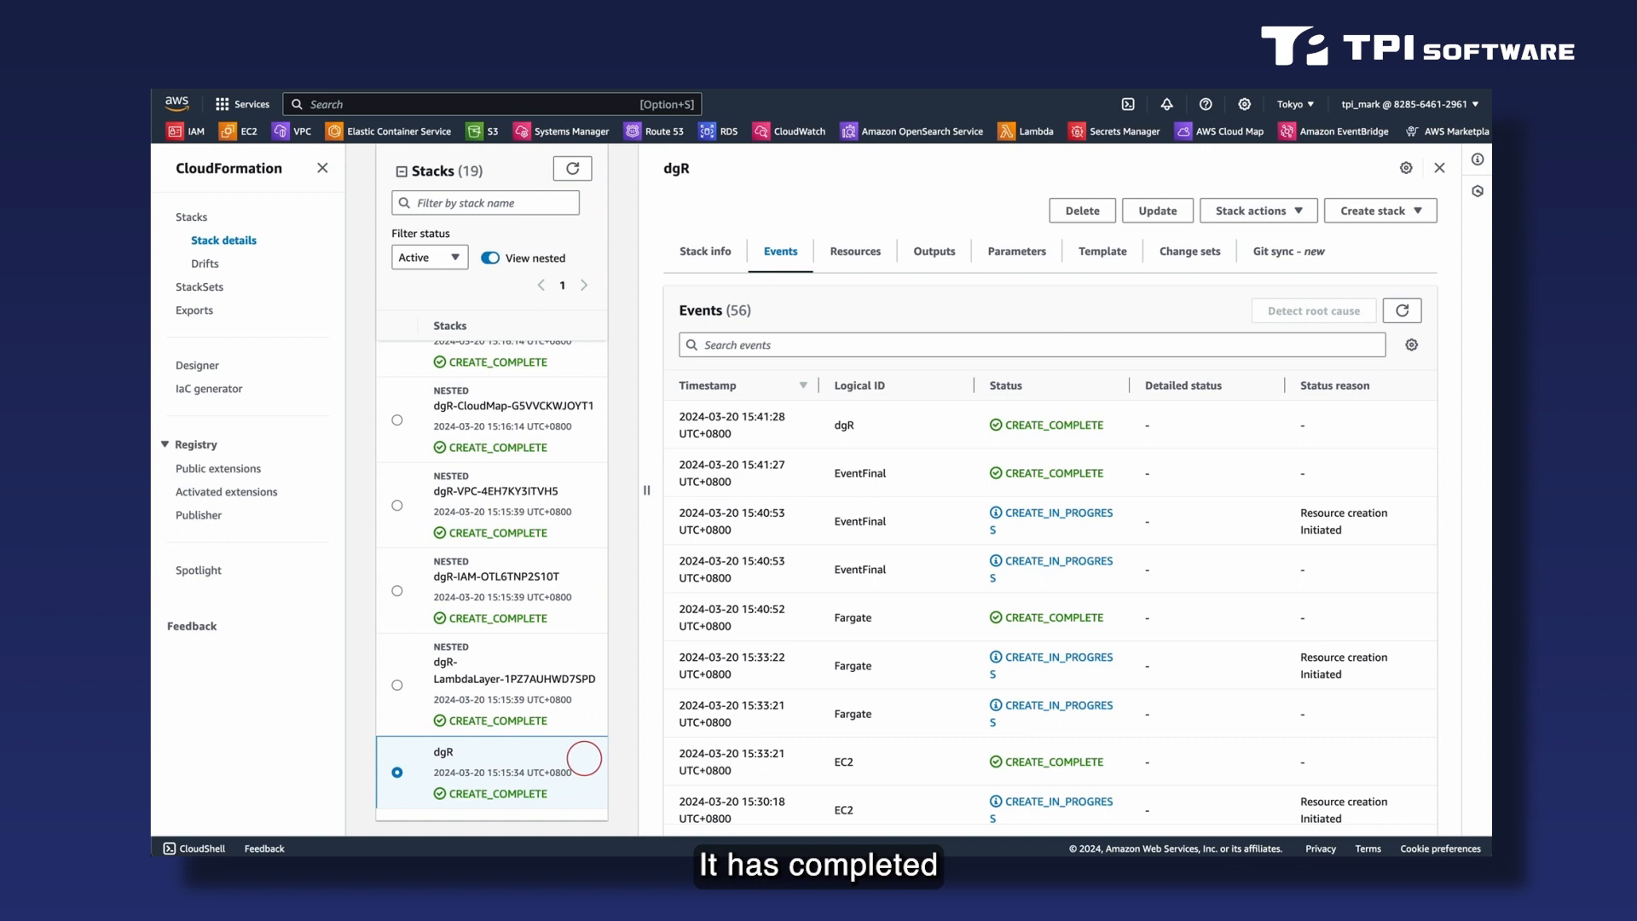
{"action": "left_click", "coordinate": [587, 758]}
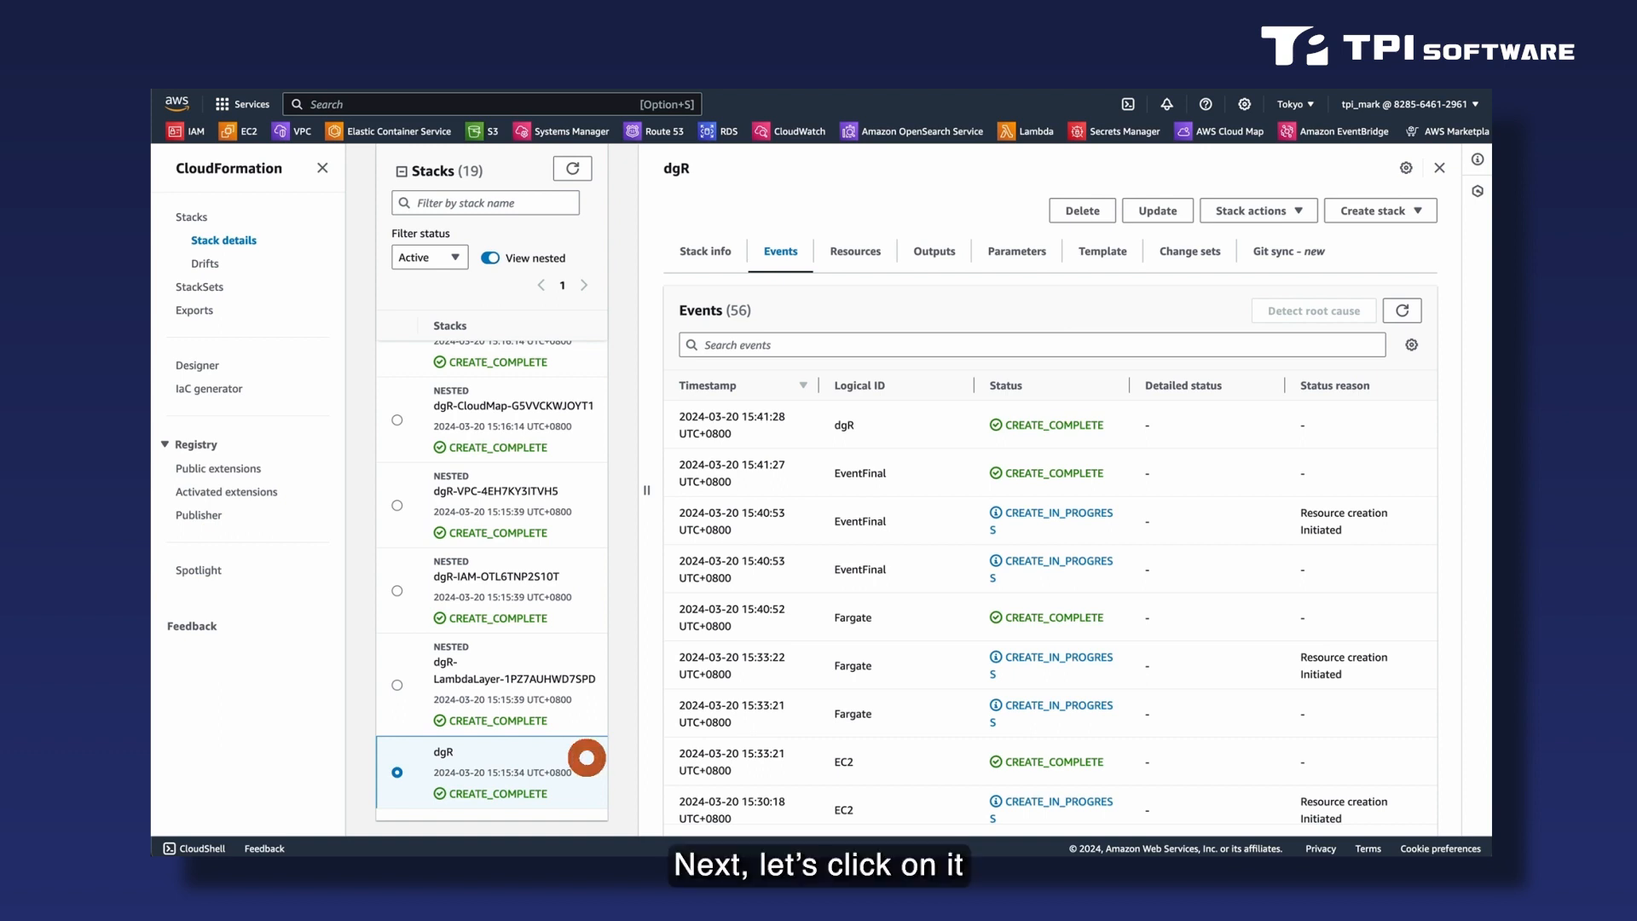
- Copy the digiRunnerConsole URL from the dgR stack's outputs, widening the Value column, and switch to the digiRunner login page in Chrome
{"action": "left_click", "coordinate": [941, 255]}
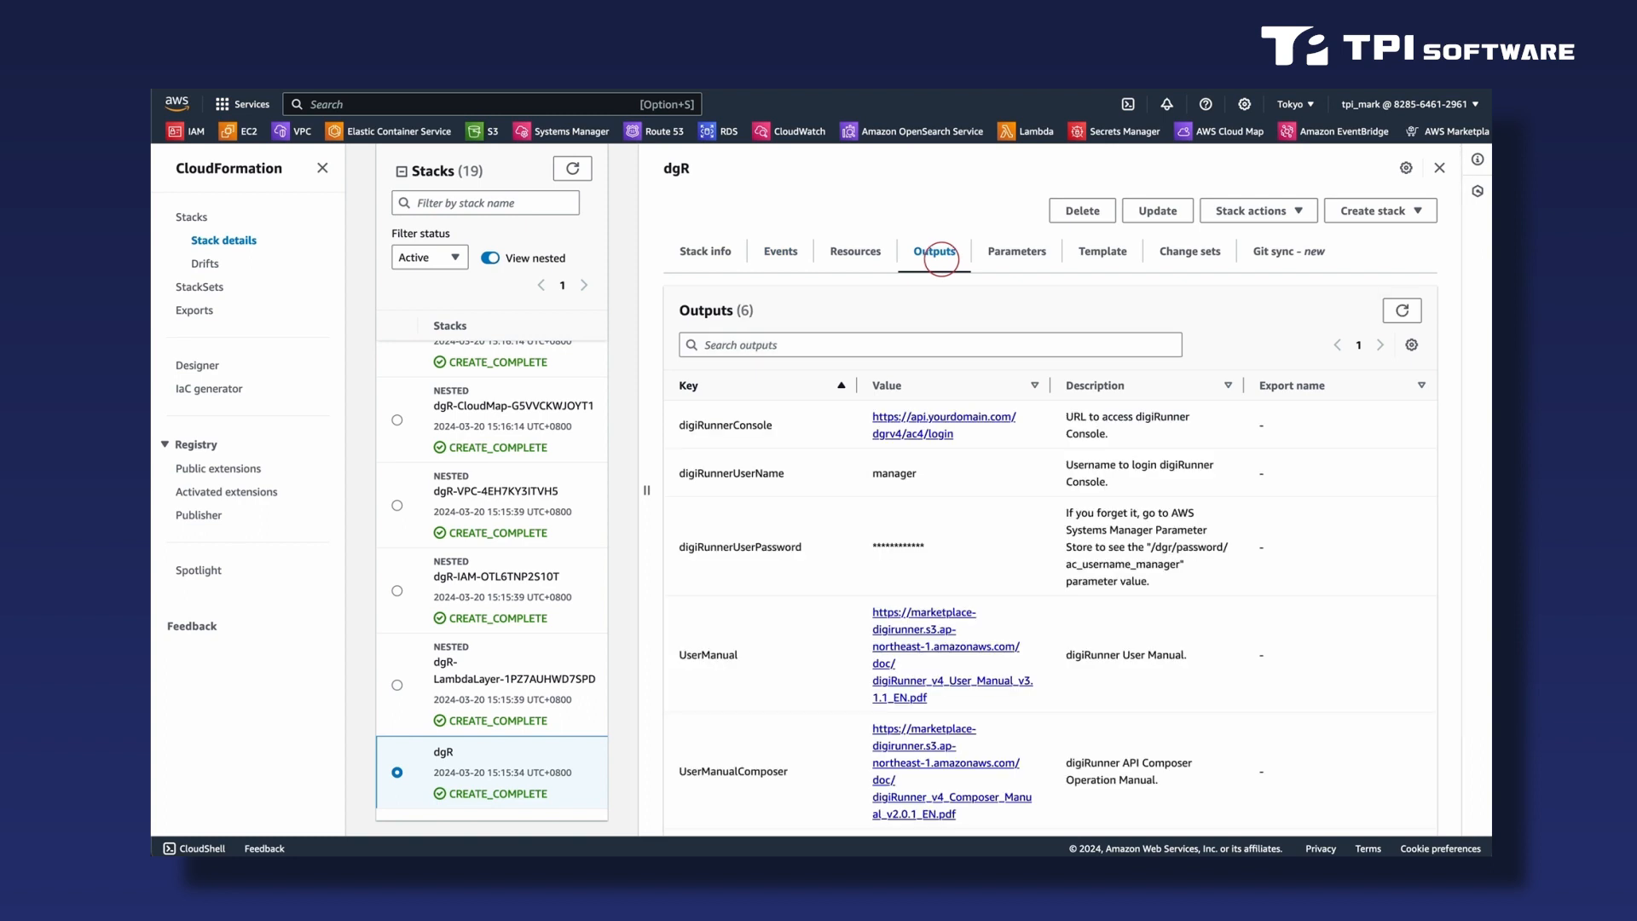
{"action": "left_click_drag", "start_coordinate": [1053, 384], "coordinate": [1157, 385]}
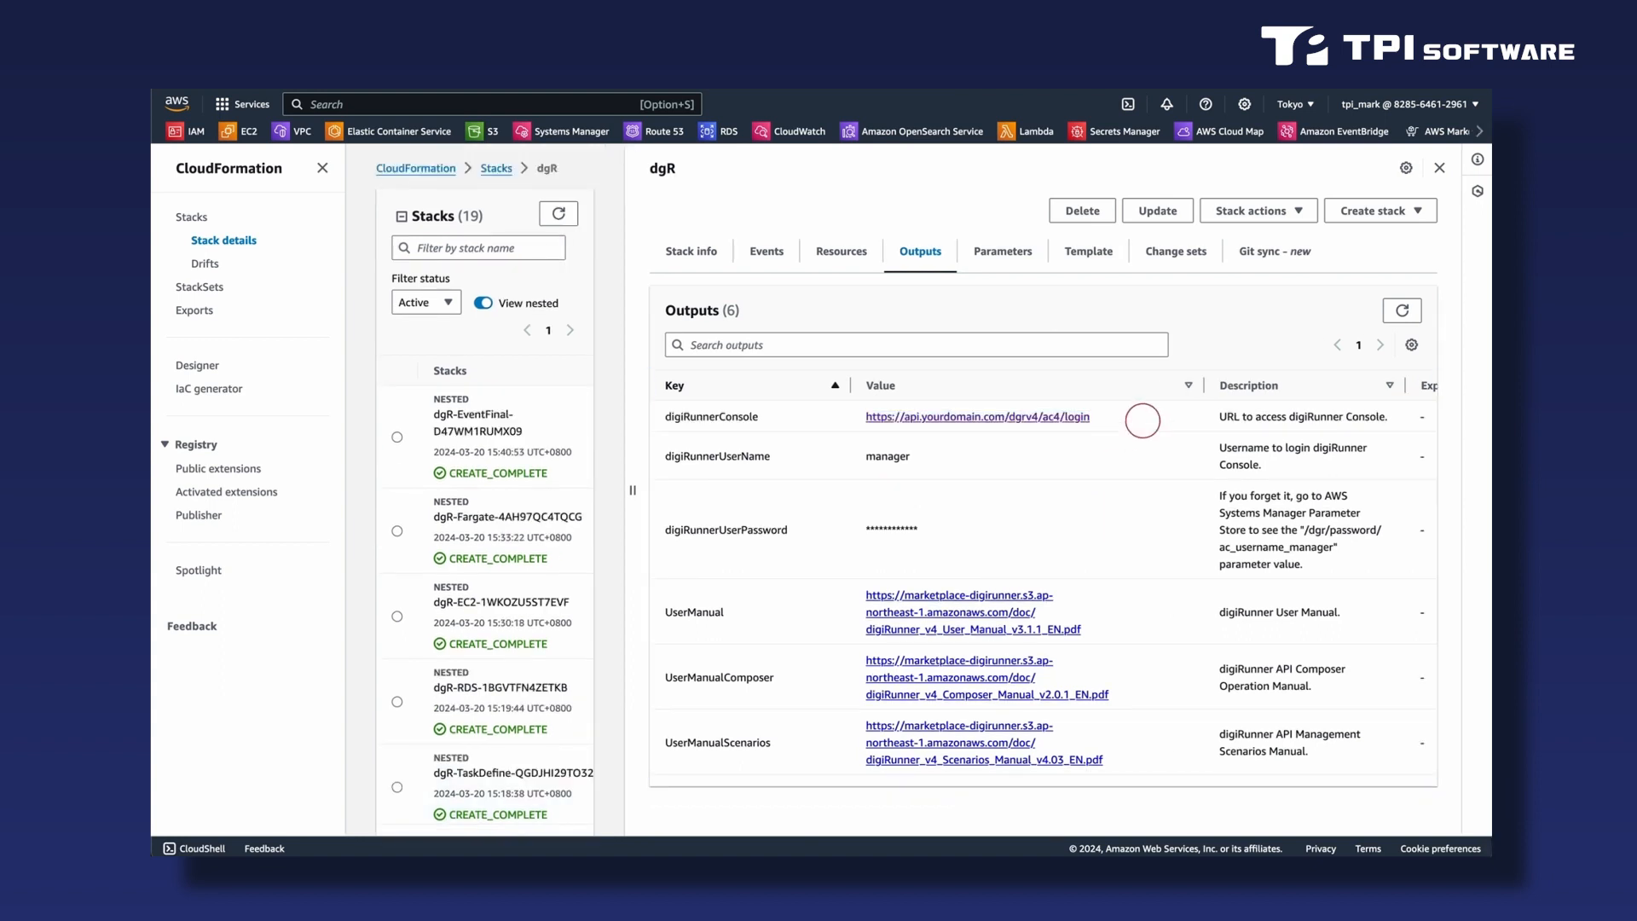
{"action": "left_click_drag", "start_coordinate": [1108, 418], "coordinate": [851, 427]}
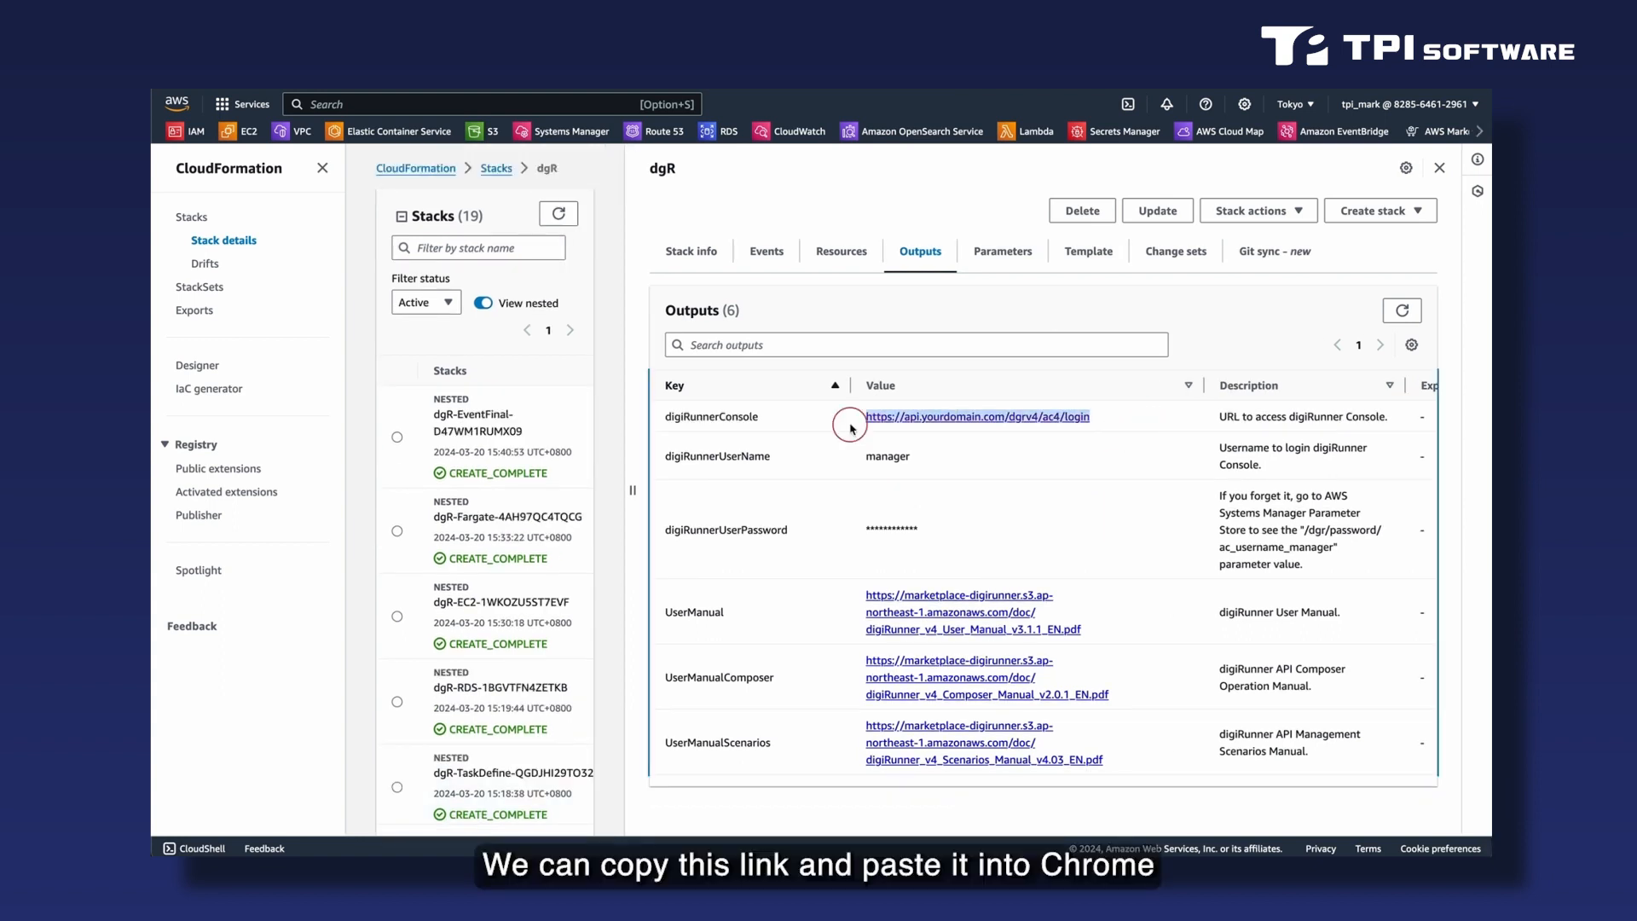
{"action": "key", "text": "super+Tab"}
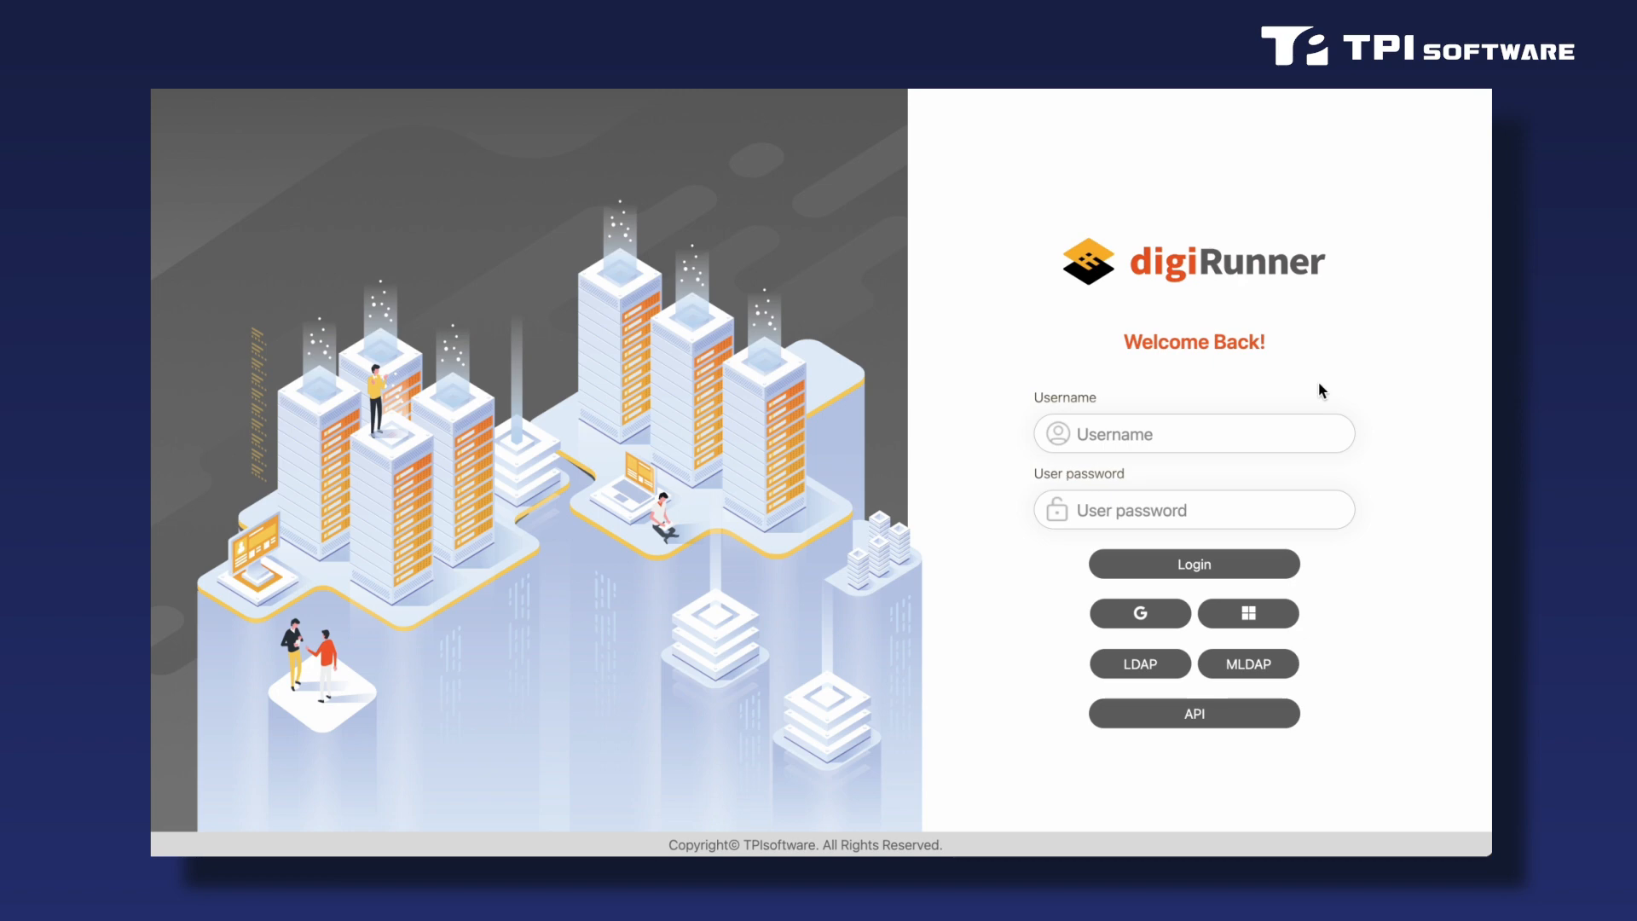
- Log in to the digiRunner console with the username manager and the user password
{"action": "left_click", "coordinate": [1220, 432]}
{"action": "type", "text": "manager"}
{"action": "key", "text": "super+v"}
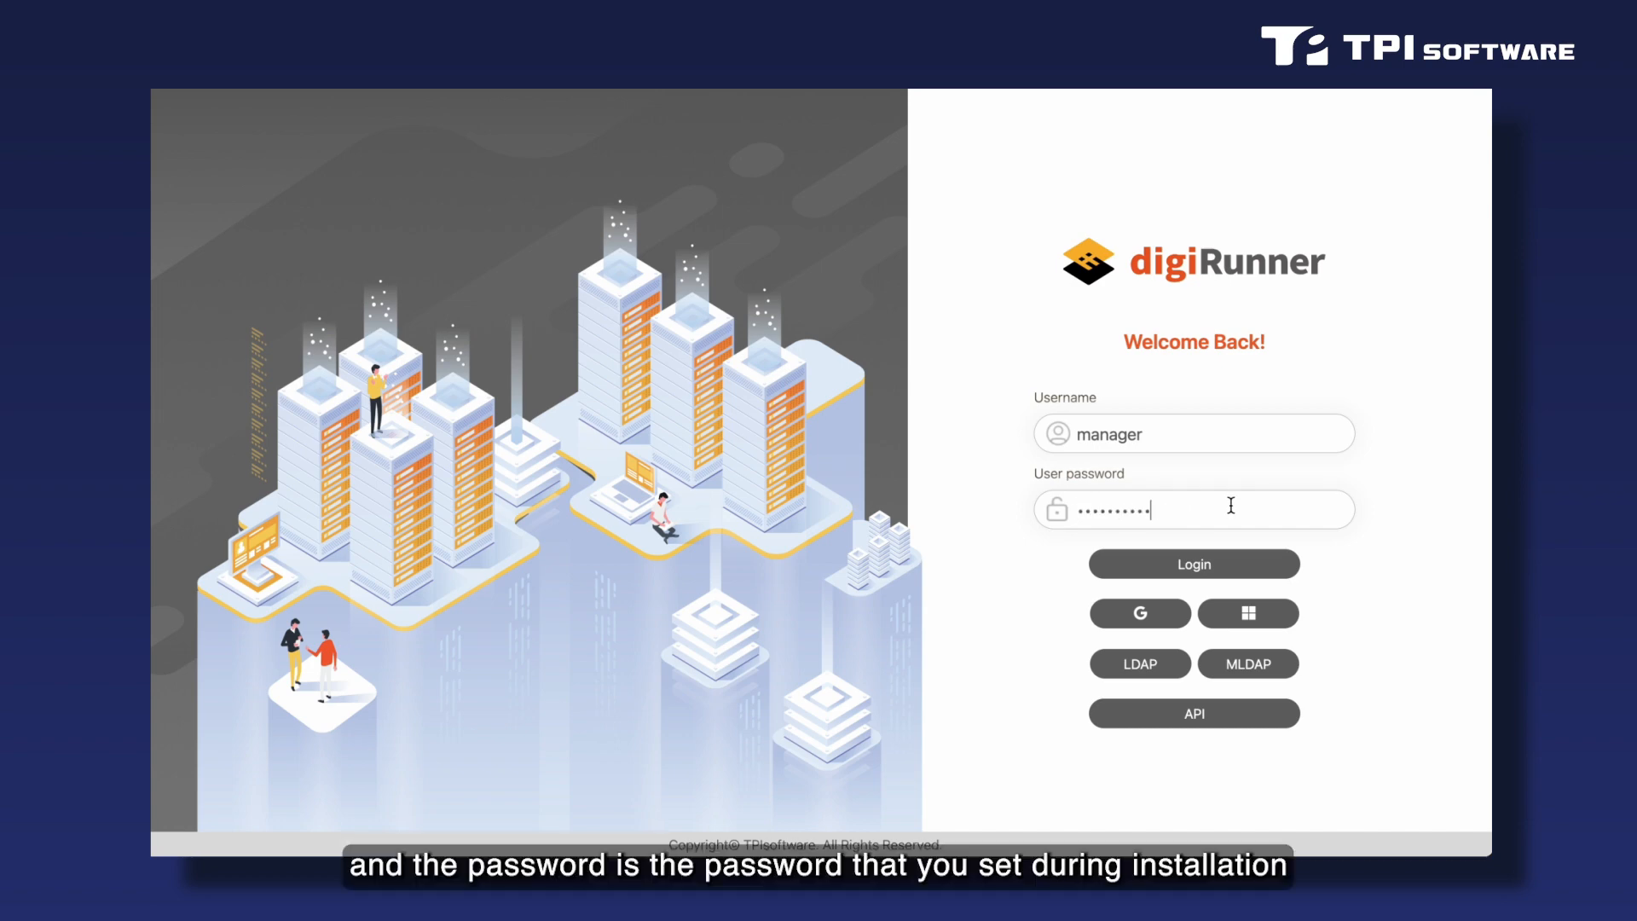
{"action": "left_click", "coordinate": [1257, 570]}
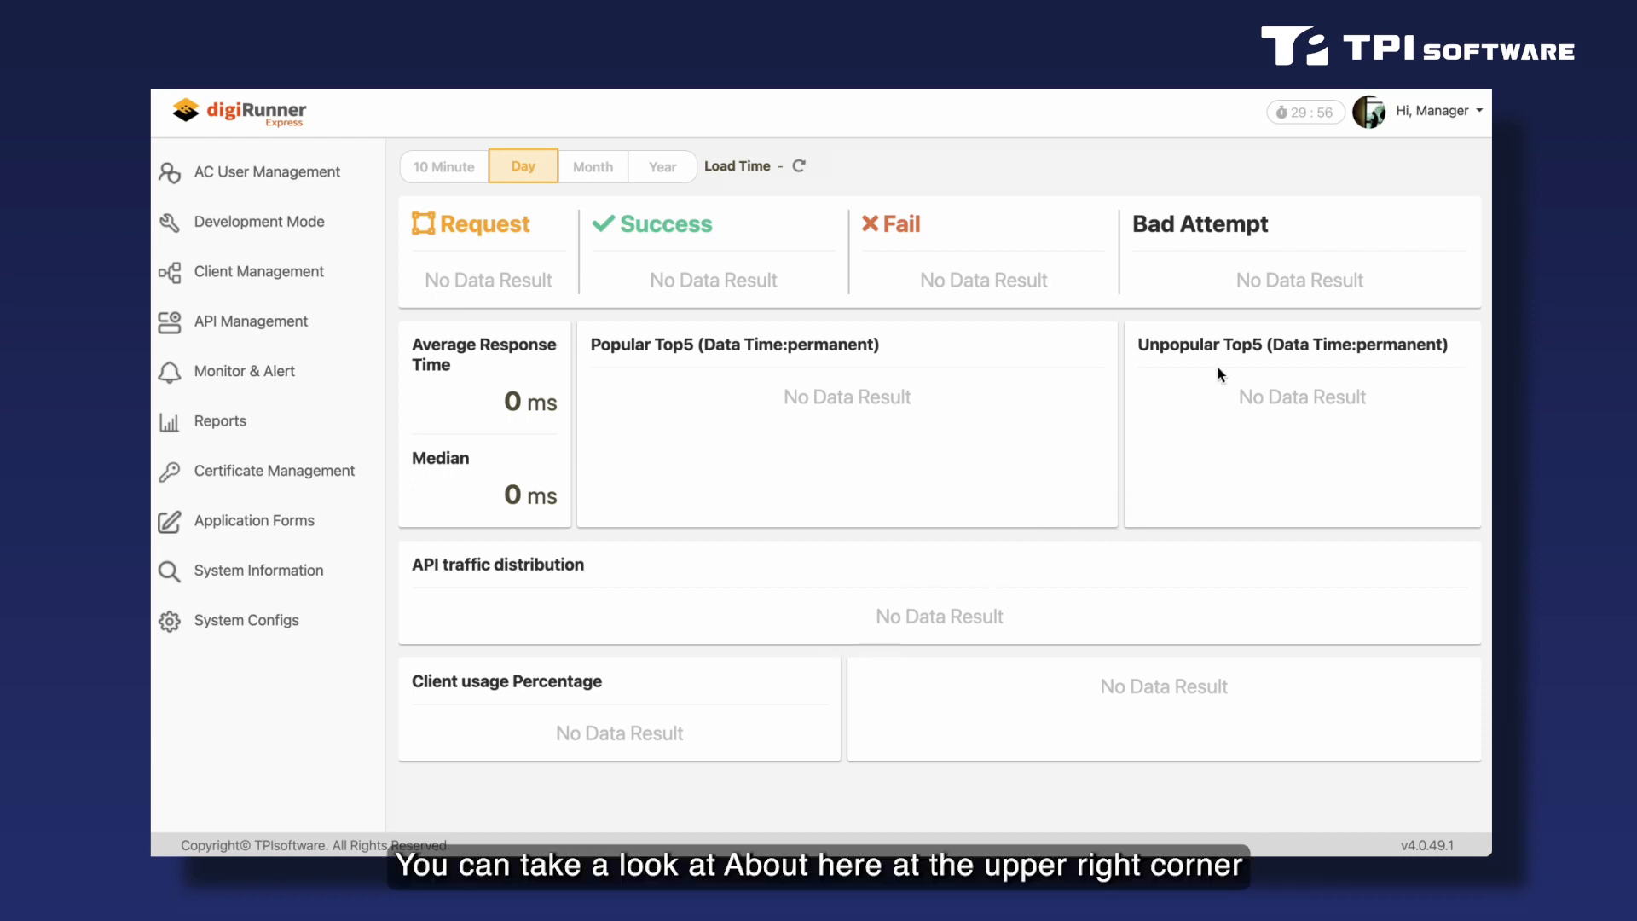
- View the About digiRunner page and the digiRunner Server monitoring page
{"action": "left_click", "coordinate": [1480, 112]}
{"action": "left_click", "coordinate": [1420, 175]}
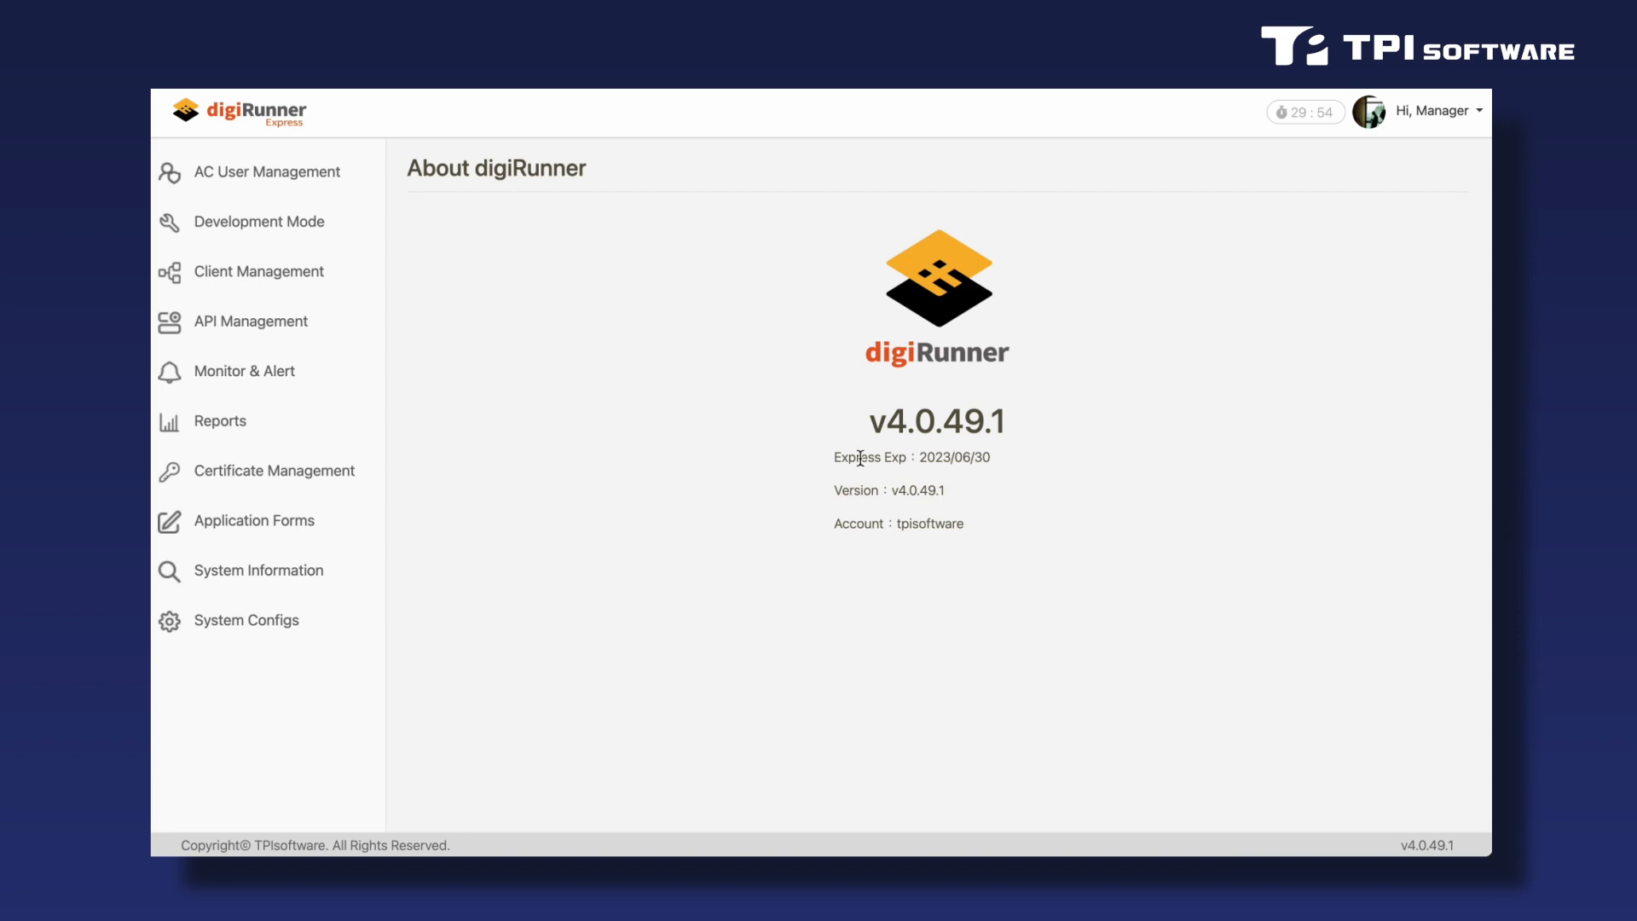
{"action": "left_click", "coordinate": [300, 380]}
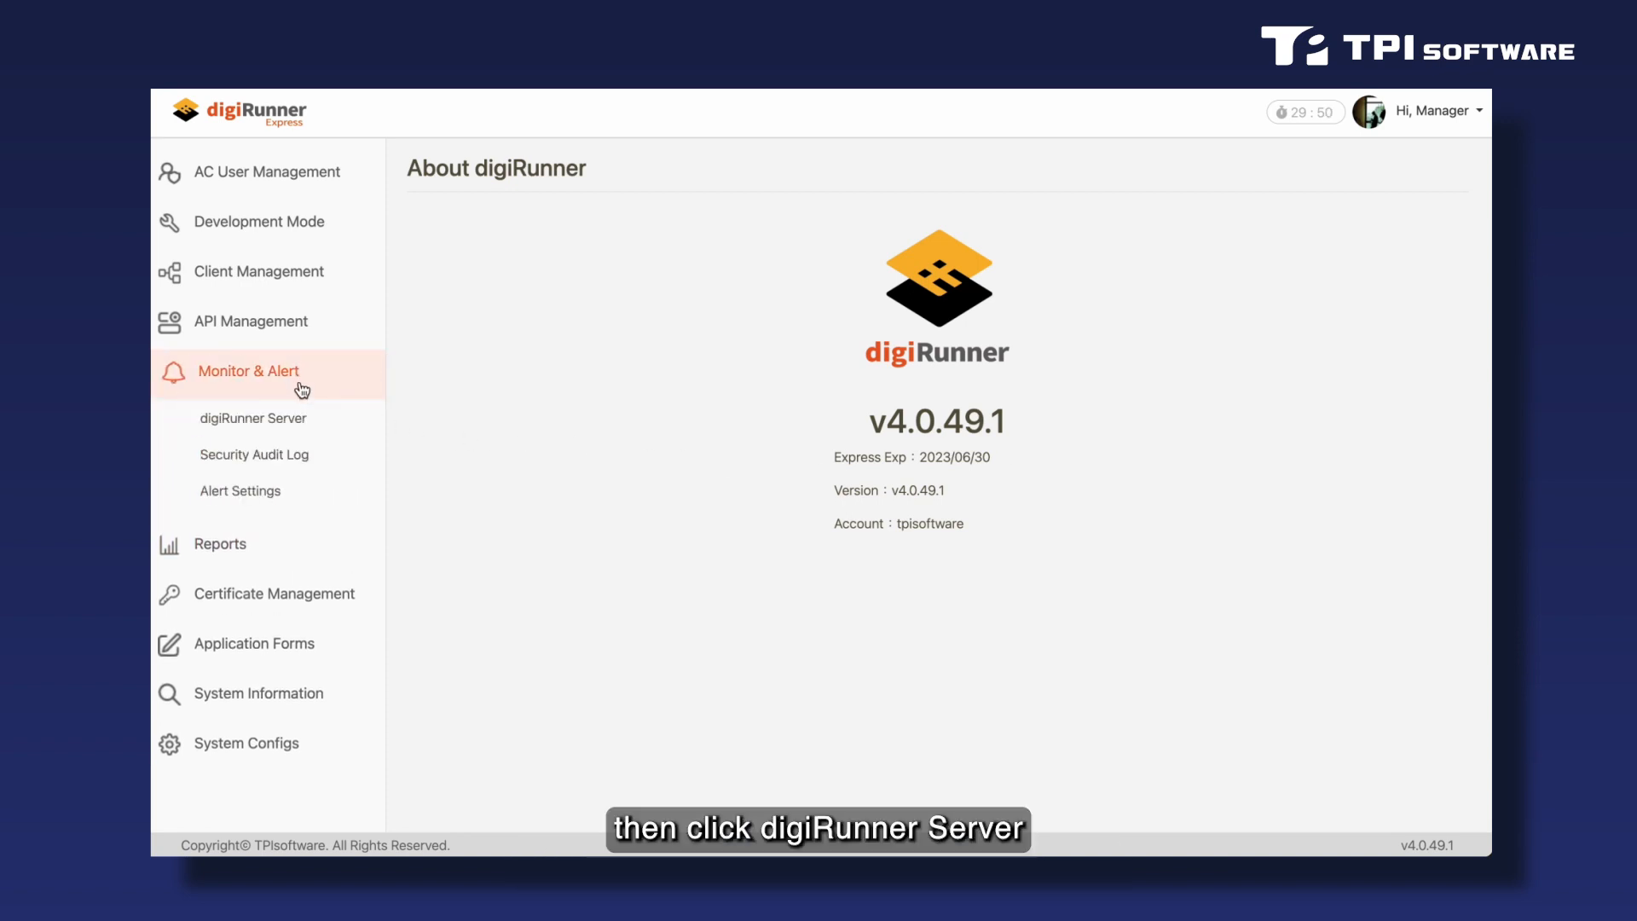
{"action": "left_click", "coordinate": [300, 424]}
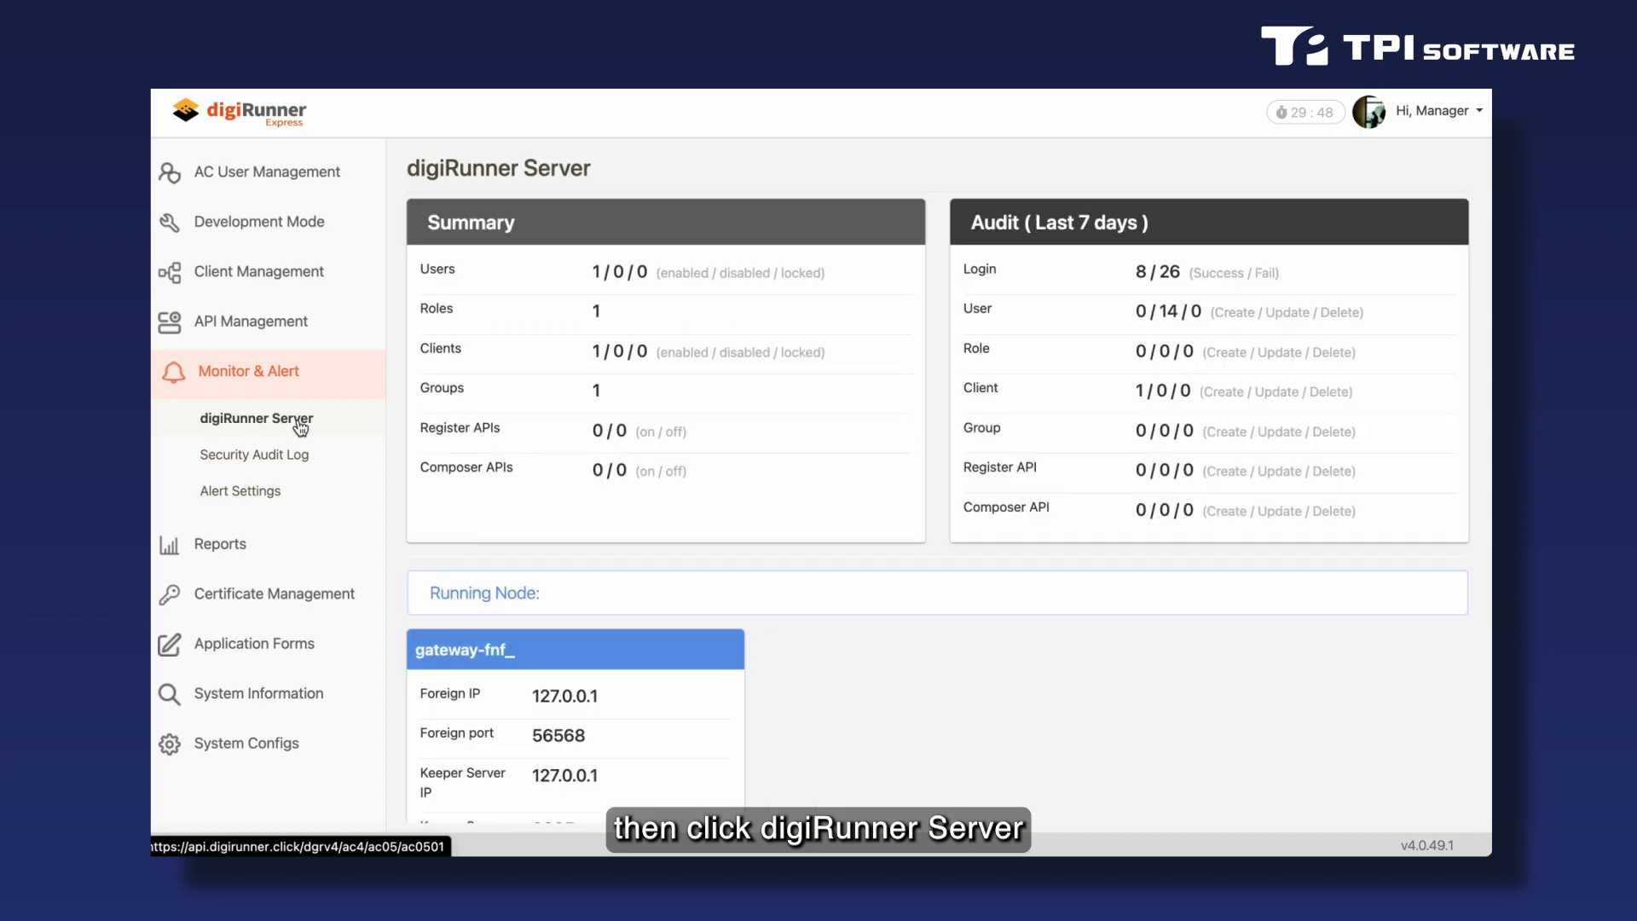